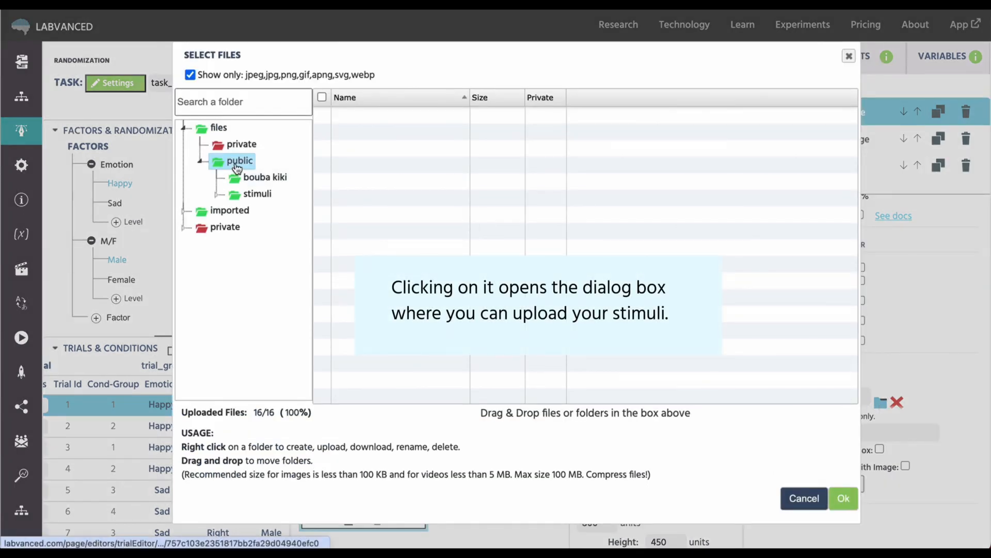
Create a new directory named Emotion inside the public files folder
right_click(236, 162)
left_click(266, 176)
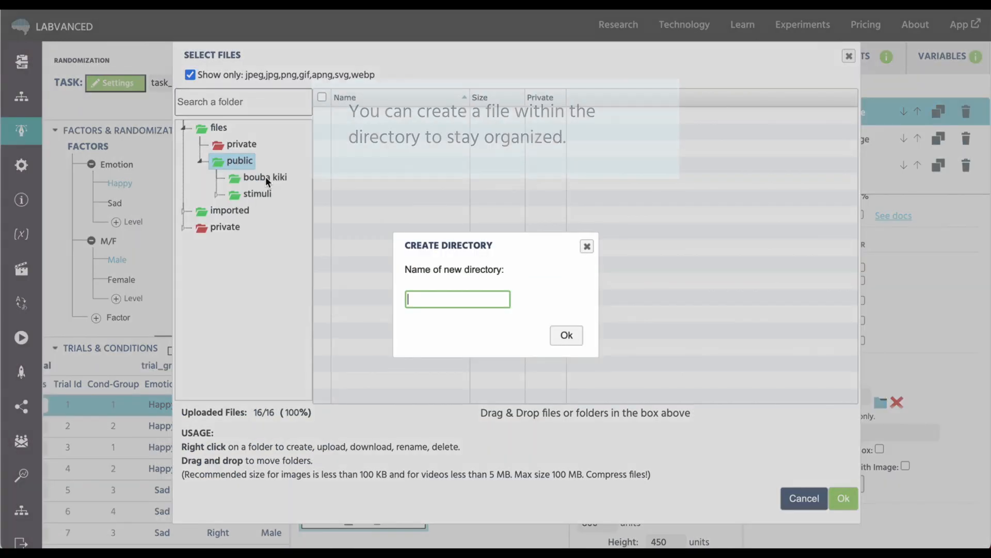
type("Em")
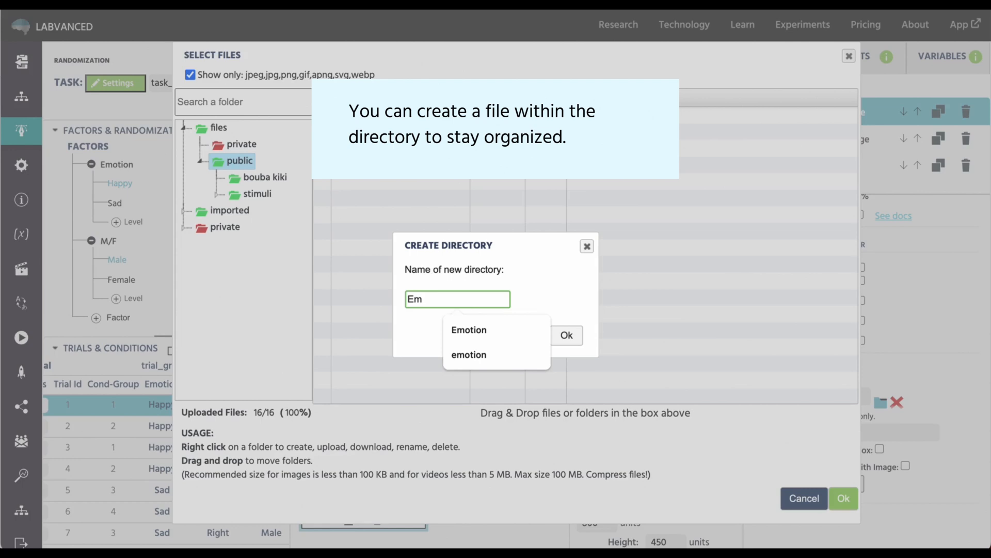
type("otion")
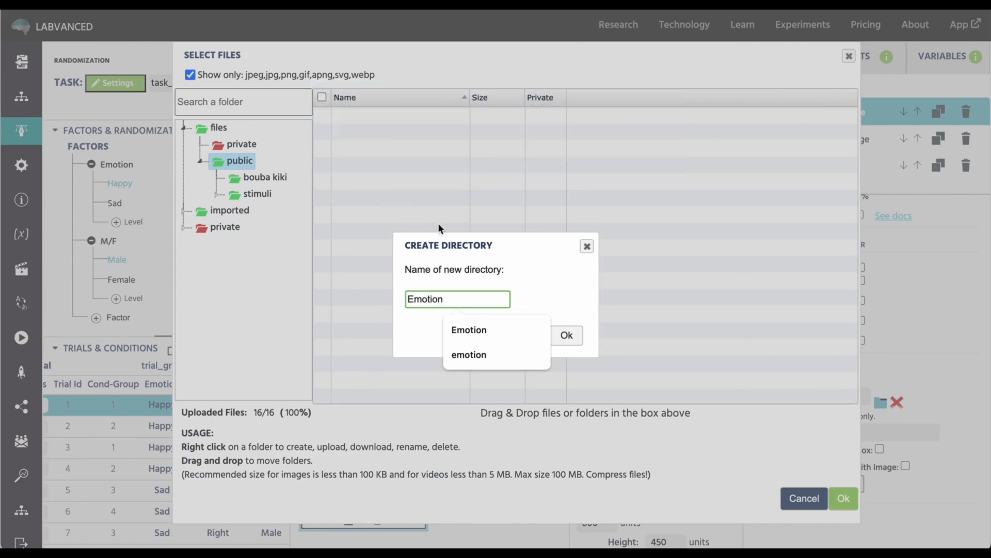
left_click(566, 336)
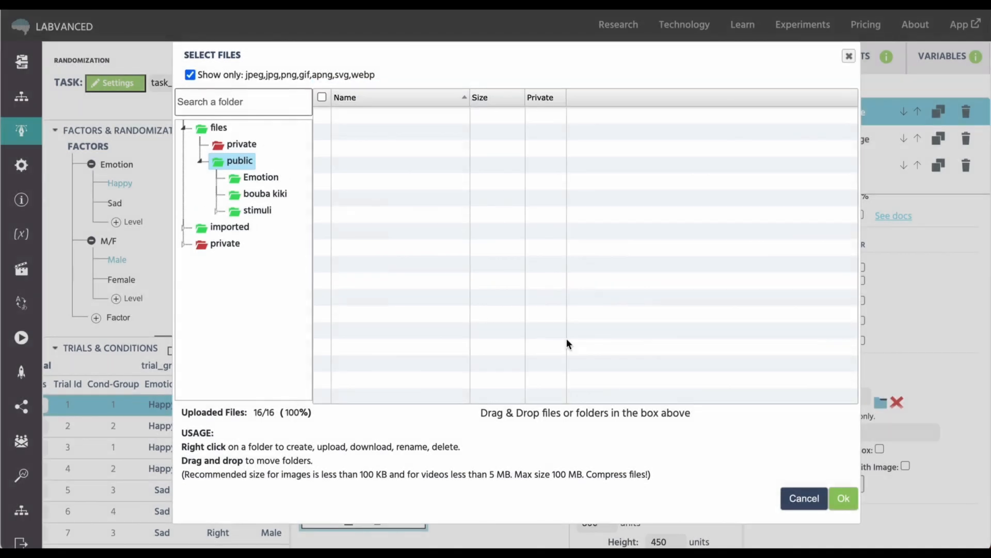
Upload all the face images from the _final_Stimuli folder into the Emotion directory
left_click(268, 181)
right_click(267, 180)
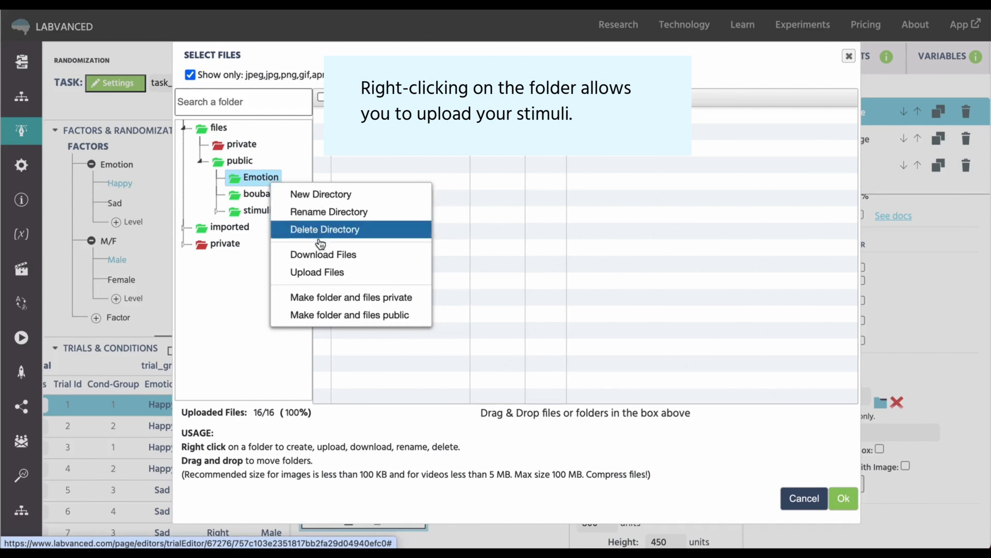
left_click(320, 272)
key("super+a")
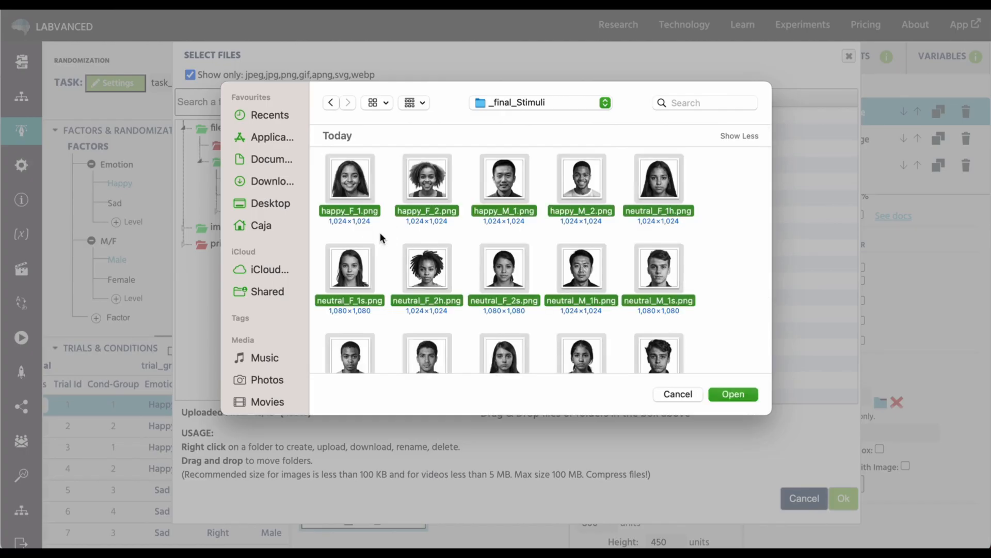
left_click(737, 397)
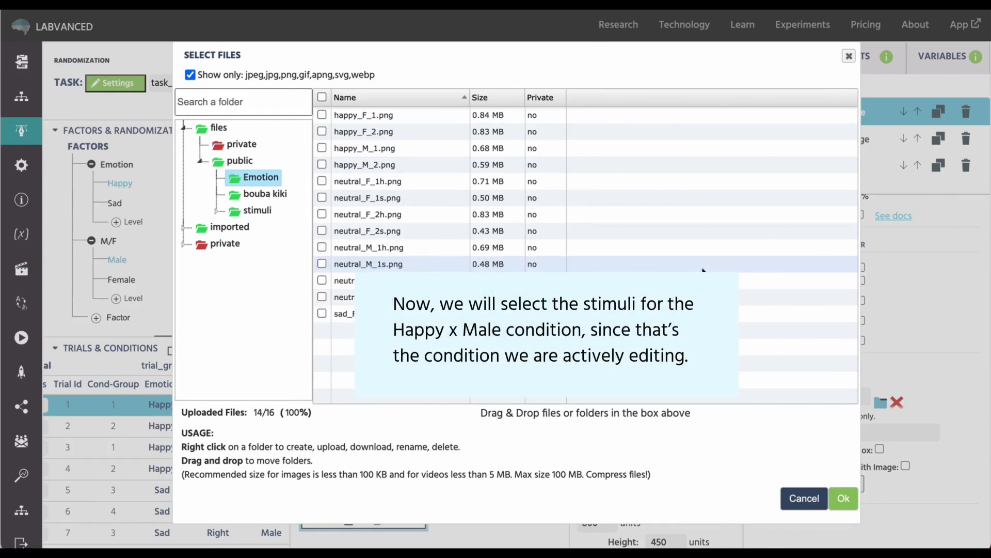
Choose happy_M_1.png and happy_M_2.png as the Target Image files for the first condition
left_click(320, 148)
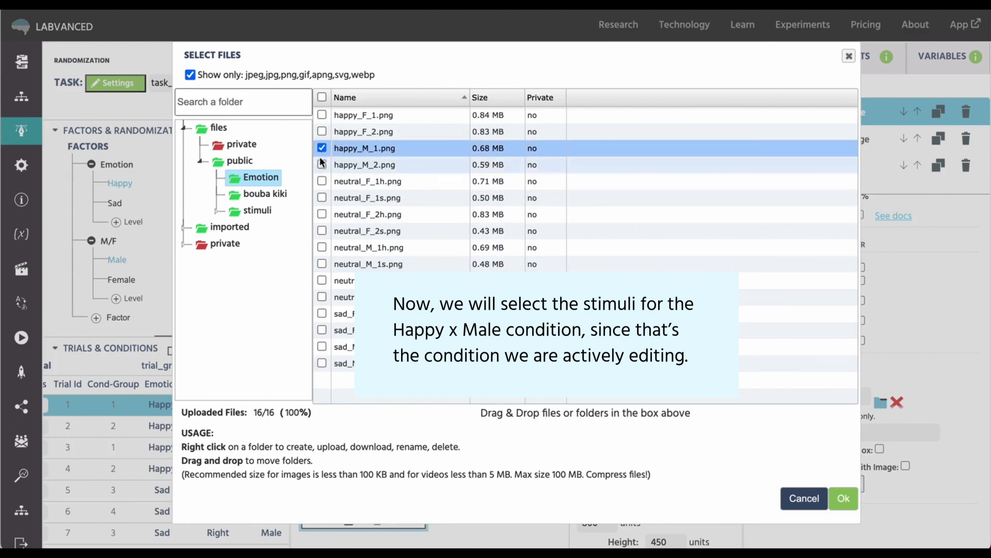
left_click(321, 166)
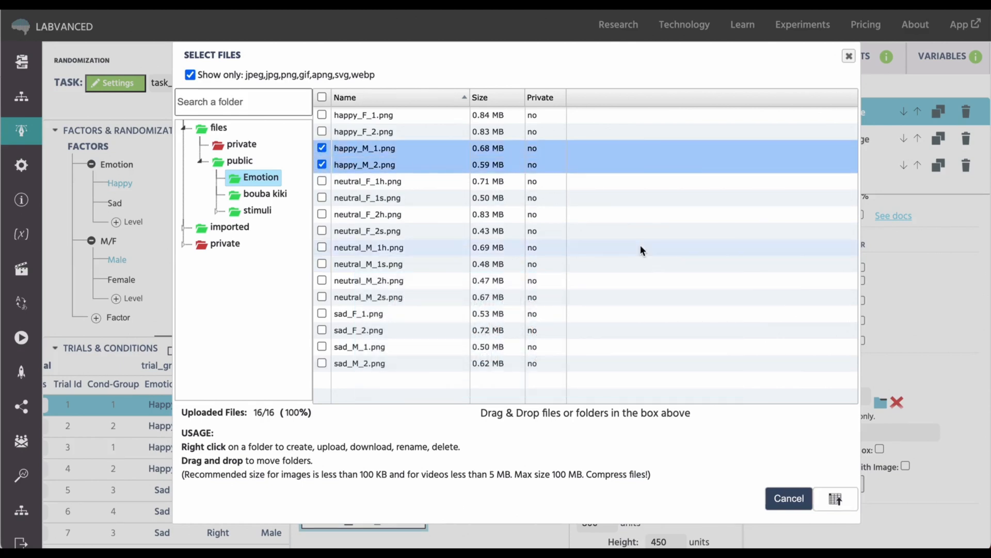
left_click(837, 500)
Create as many trials as files selected, assigning happy_M_1.png to trial 1 and happy_M_2.png to trial 2
left_click(314, 290)
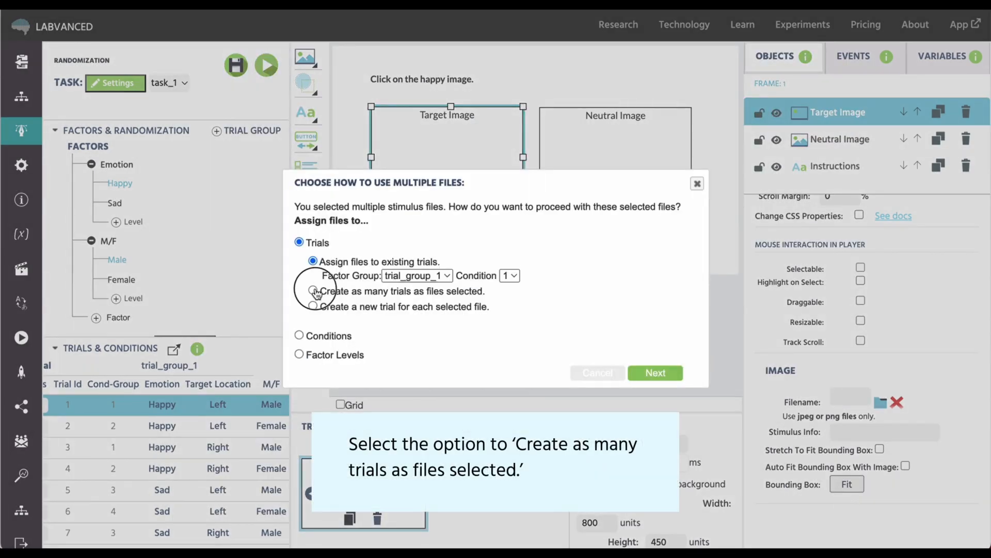
left_click(644, 372)
left_click_drag(514, 254, 364, 252)
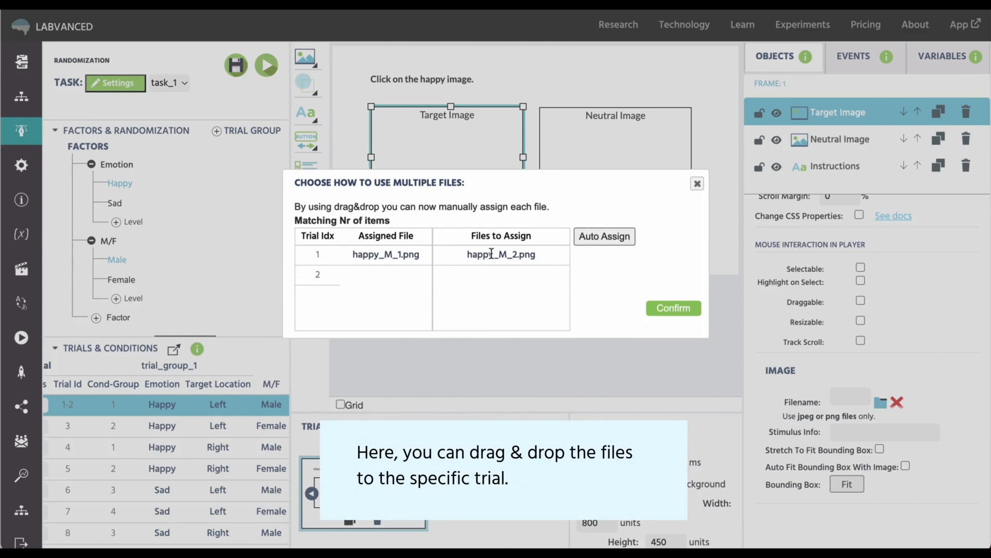
left_click_drag(506, 251, 361, 273)
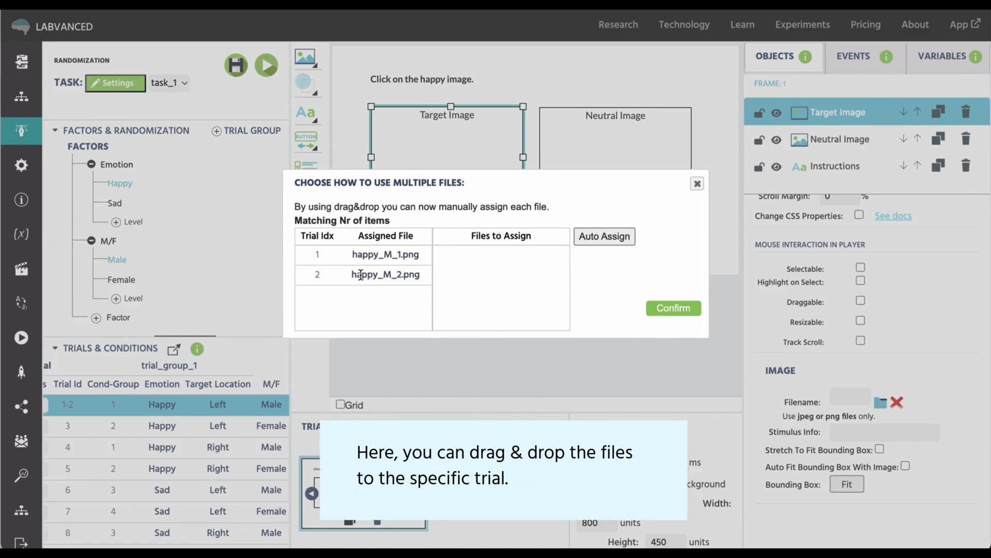
left_click(680, 308)
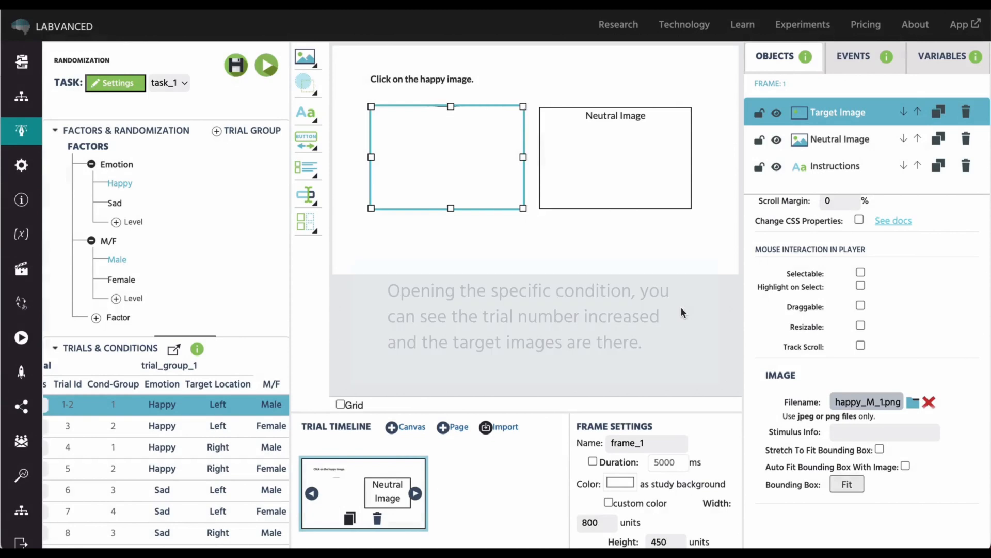
Expand condition 1 in the trials table and check the target image of trials 1 and 2
scroll(206, 426, "left", 3)
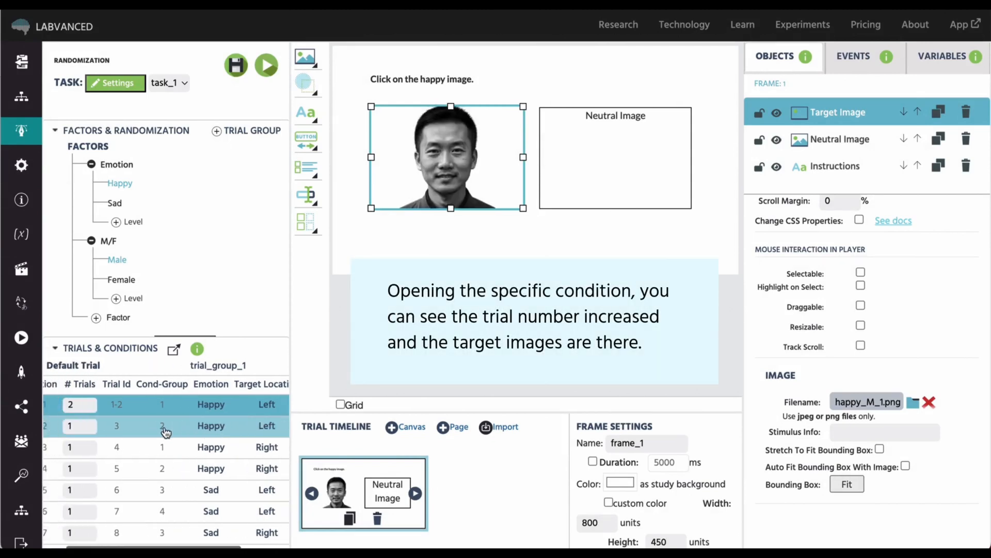
scroll(61, 412, "left", 2)
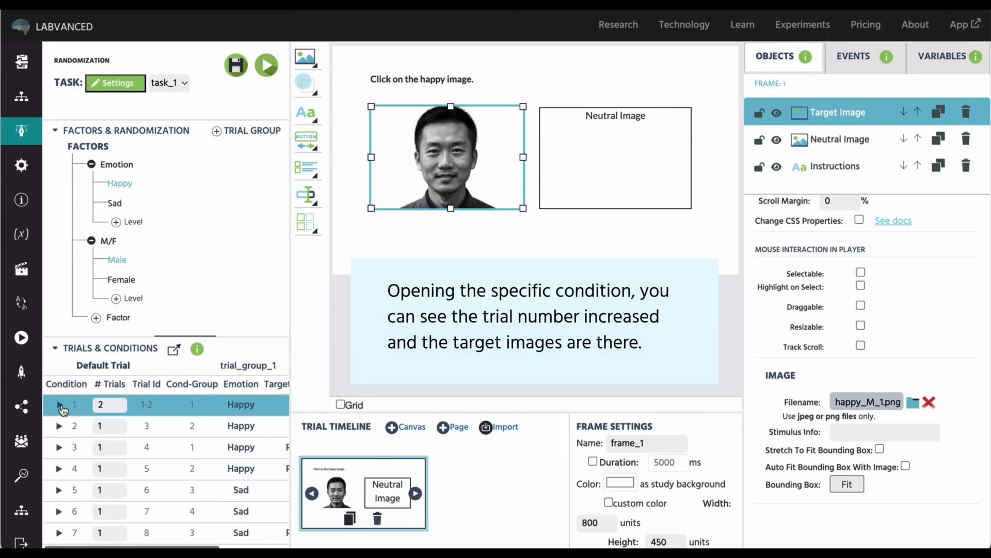
left_click(60, 405)
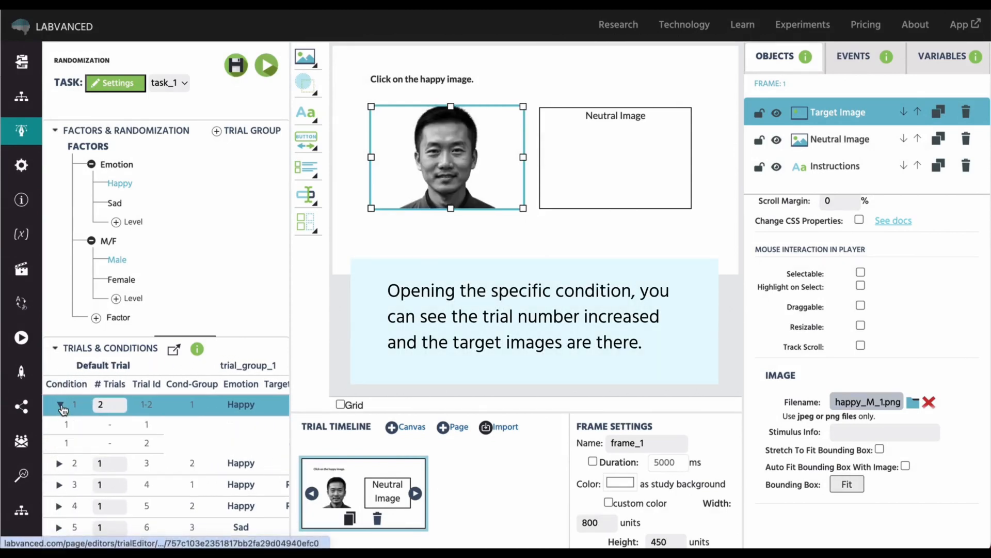
left_click(93, 428)
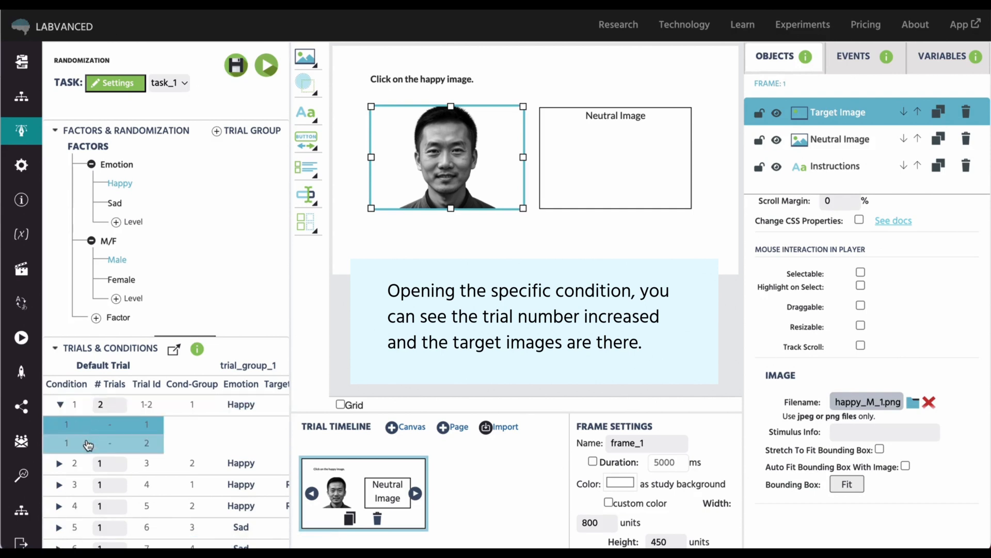
left_click(88, 444)
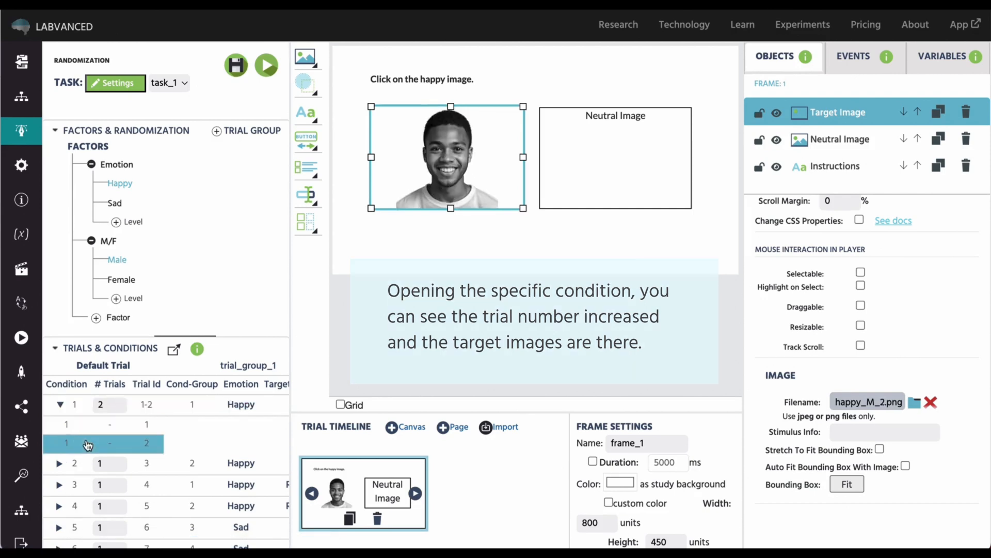
For condition 2 (Happy, Left, Female), choose happy_F_1.png and happy_F_2.png as the Target Image files
left_click(74, 470)
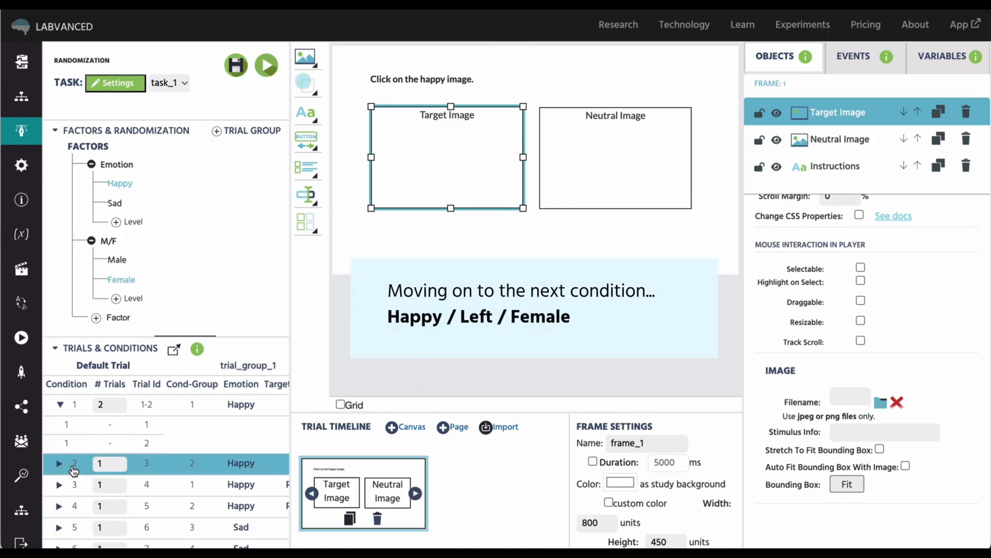
scroll(192, 474, "right", 3)
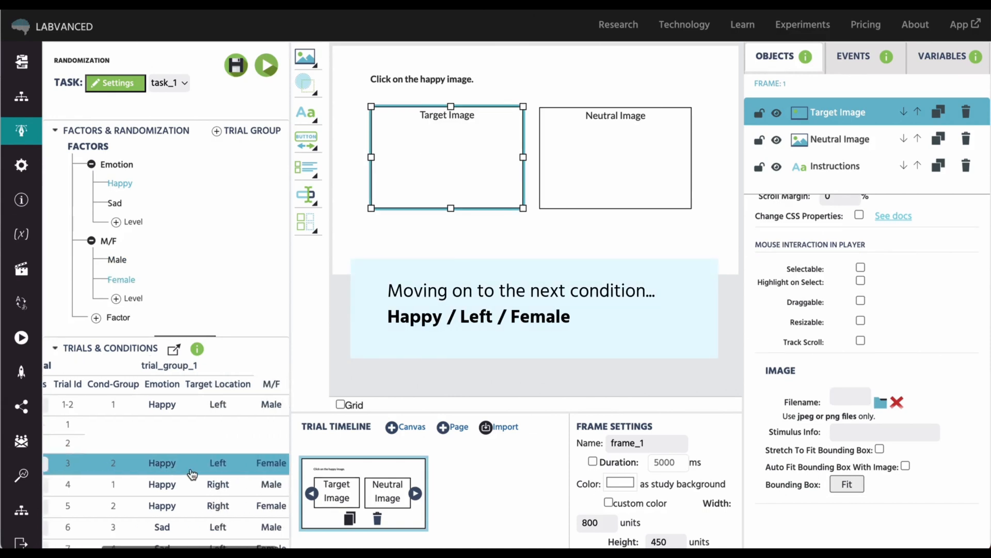
left_click(879, 402)
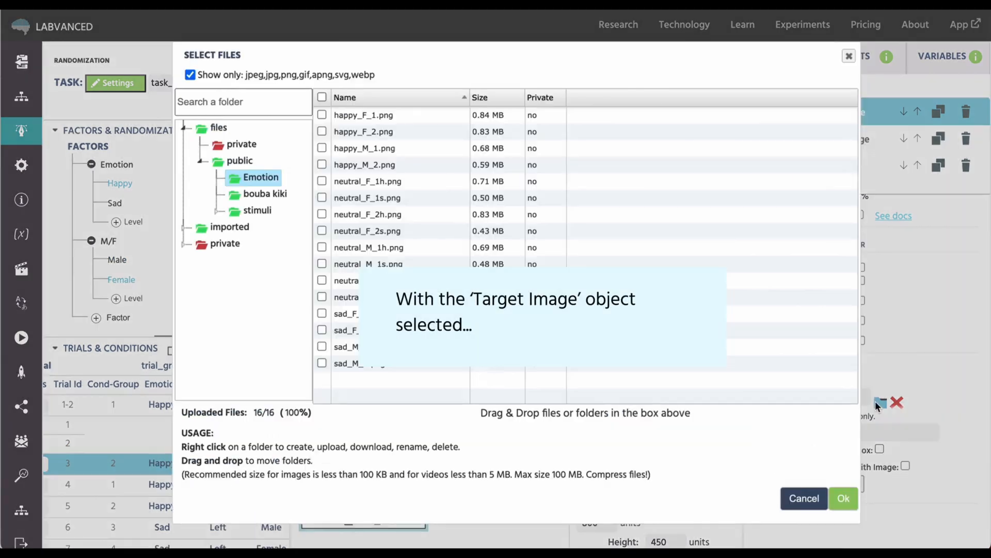
left_click(321, 115)
left_click(321, 131)
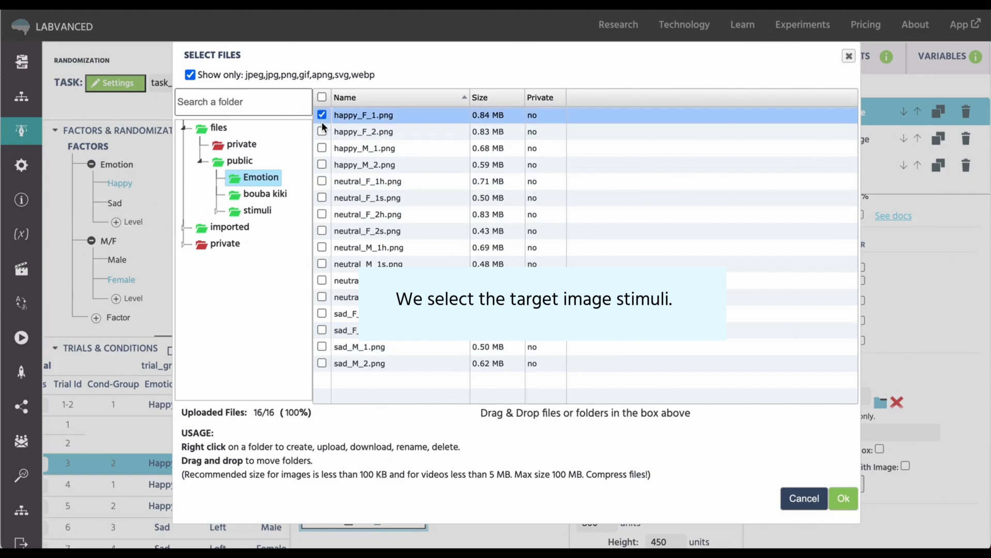
left_click(837, 499)
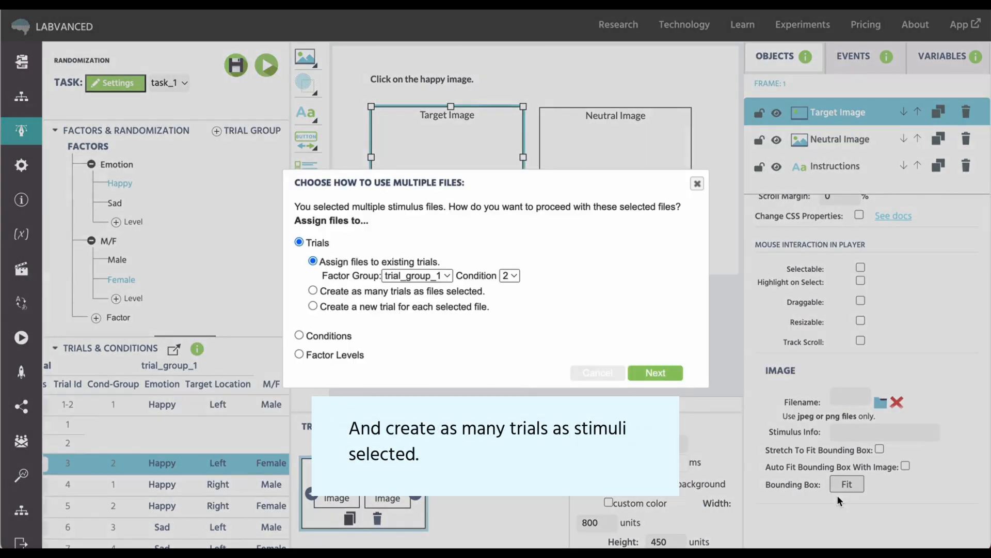
Create as many trials as files selected and auto-assign the two happy female images to them
left_click(313, 291)
left_click(663, 374)
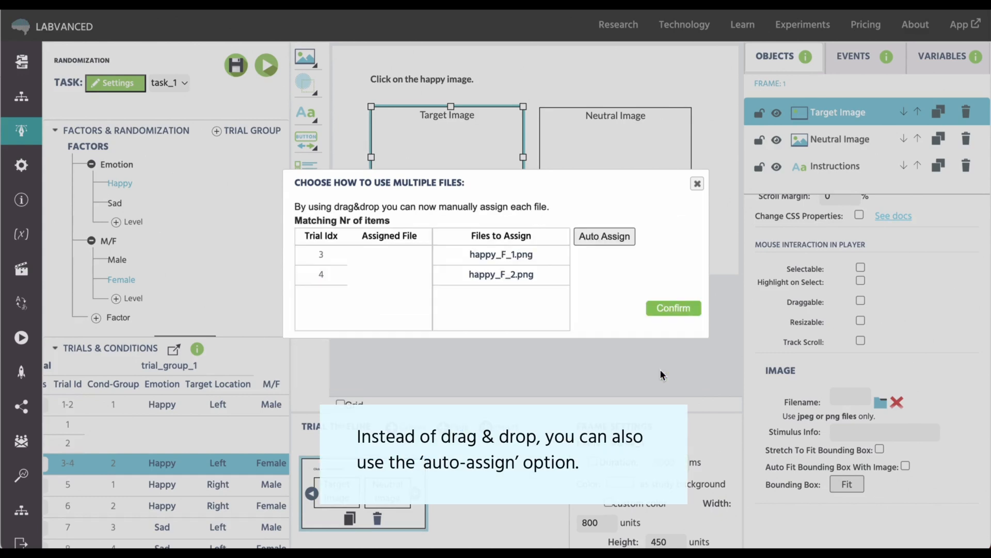
left_click(615, 241)
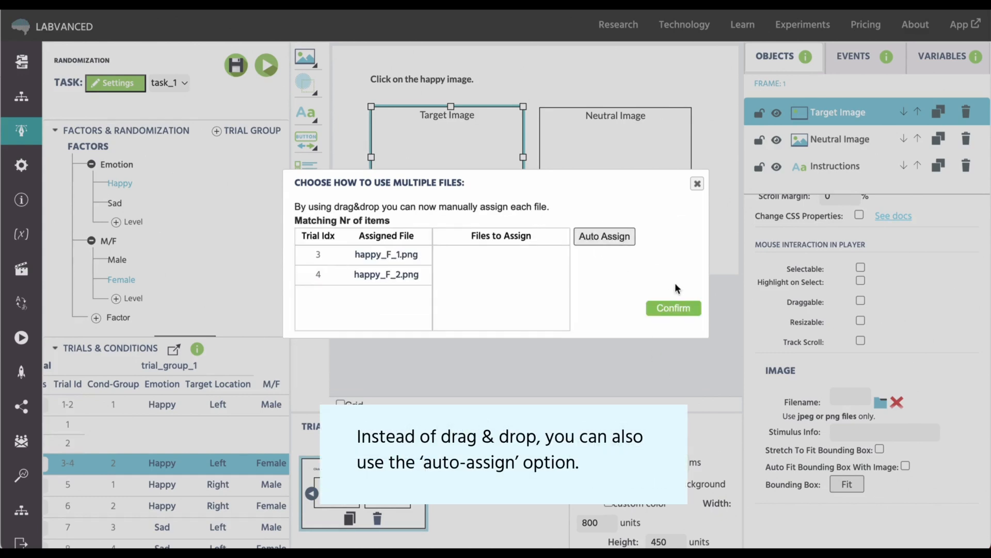
left_click(684, 315)
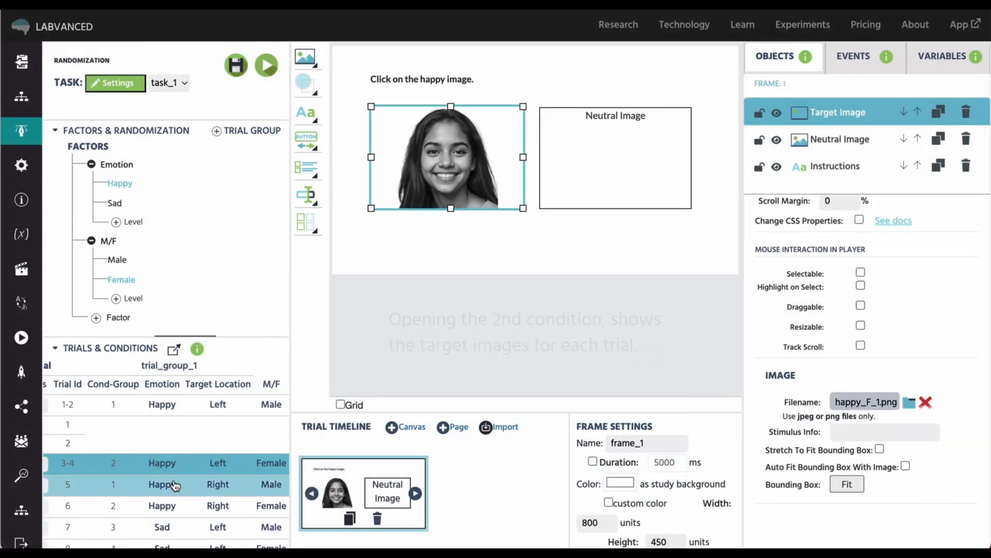
Expand condition 2 in the trials table and check the target image of trials 3 and 4
scroll(174, 485, "left", 3)
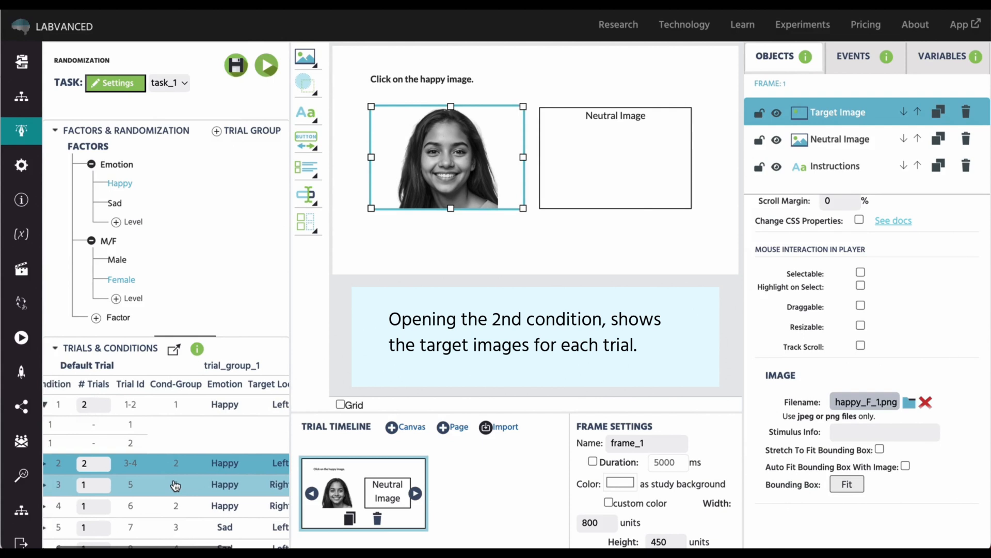
left_click(129, 468)
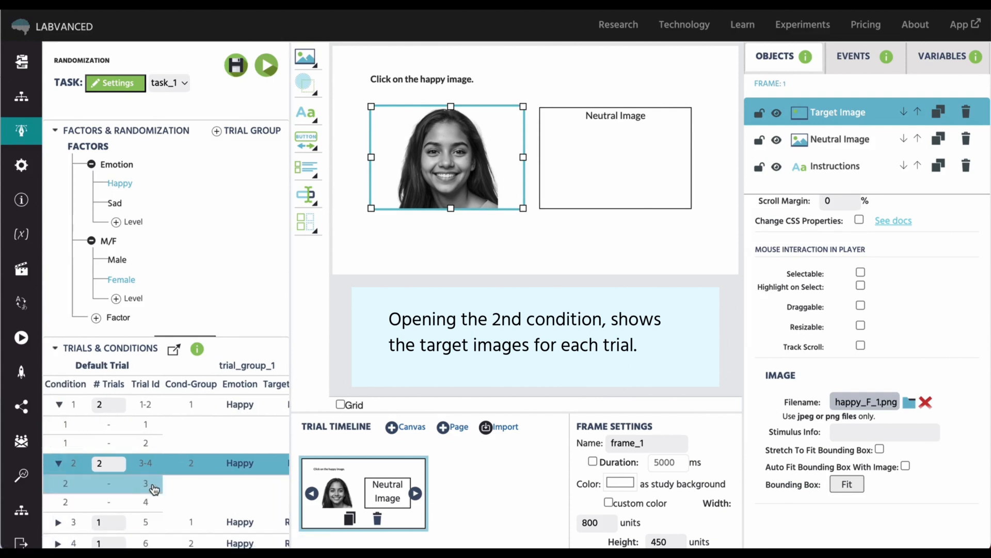
left_click(153, 486)
left_click(148, 503)
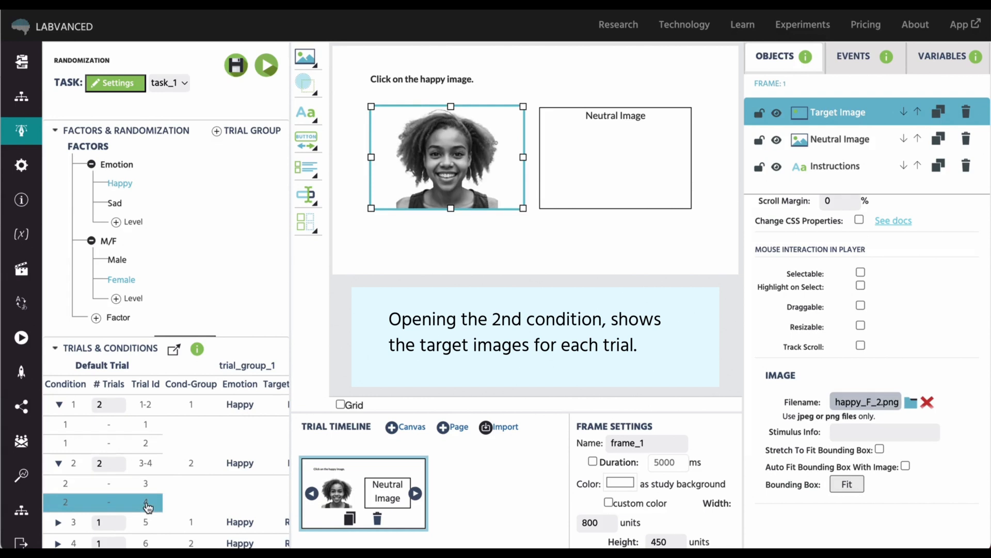
scroll(148, 508, "right", 3)
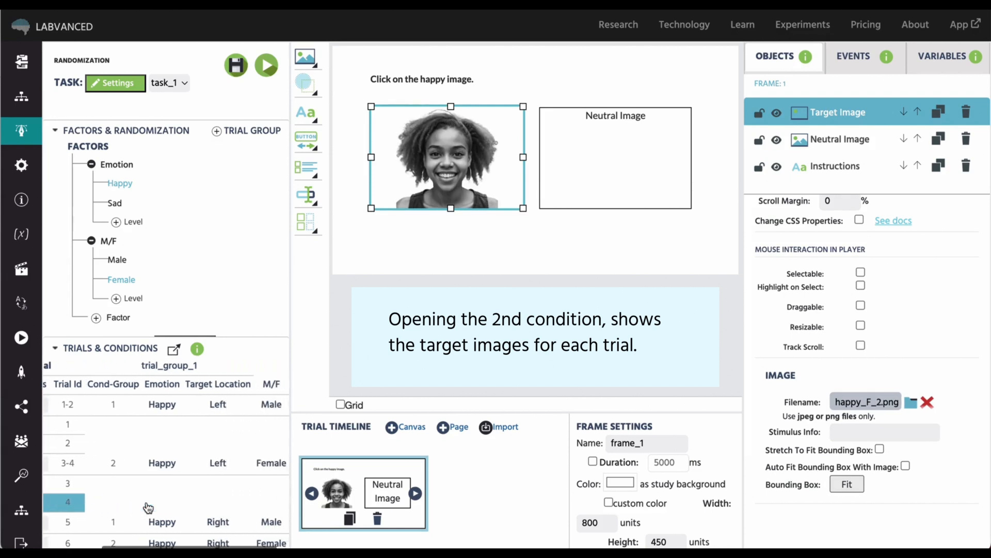
For condition 1 (Happy, Left, Male), choose neutral_M_1h.png and neutral_M_2h.png as the Neutral Image files
scroll(148, 507, "left", 3)
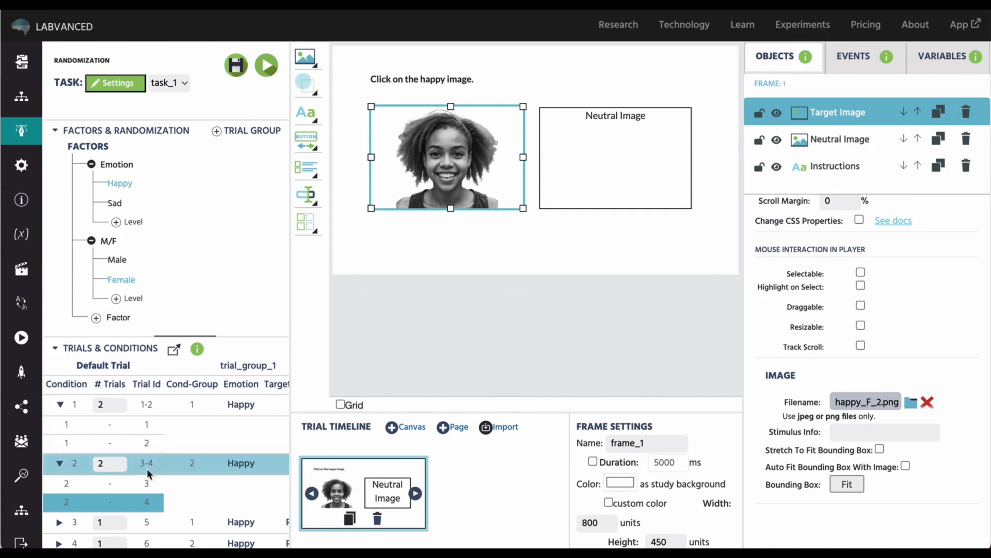
left_click(231, 404)
scroll(231, 404, "right", 2)
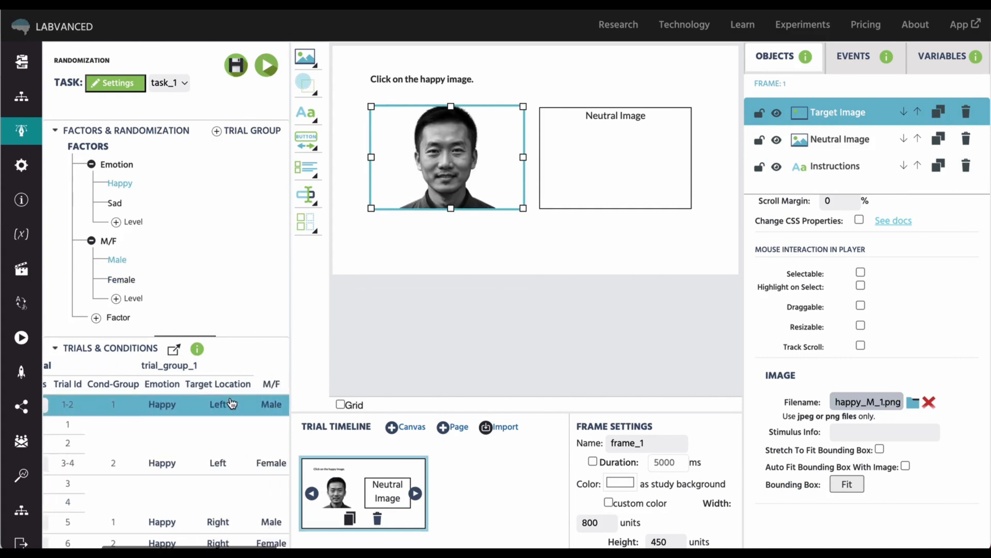
left_click(604, 189)
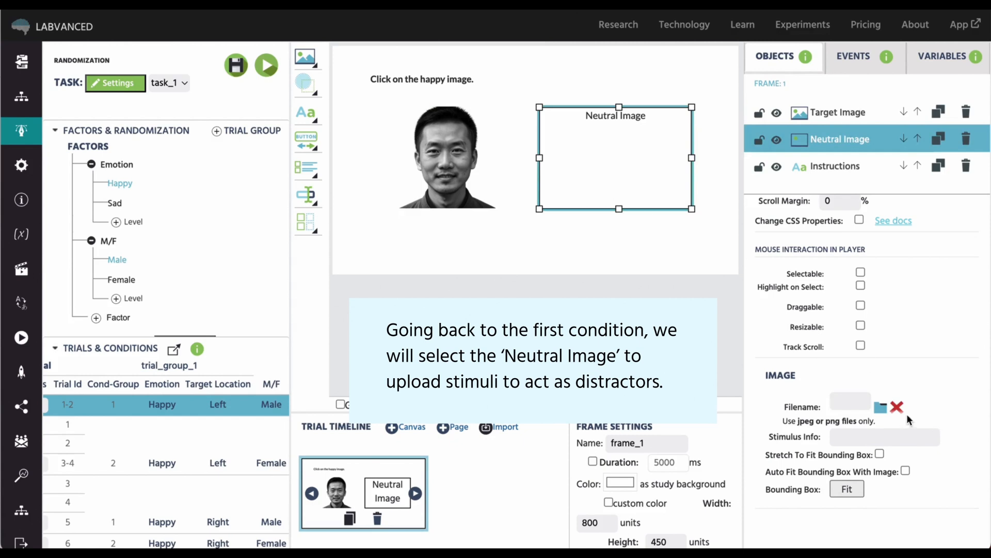
left_click(881, 408)
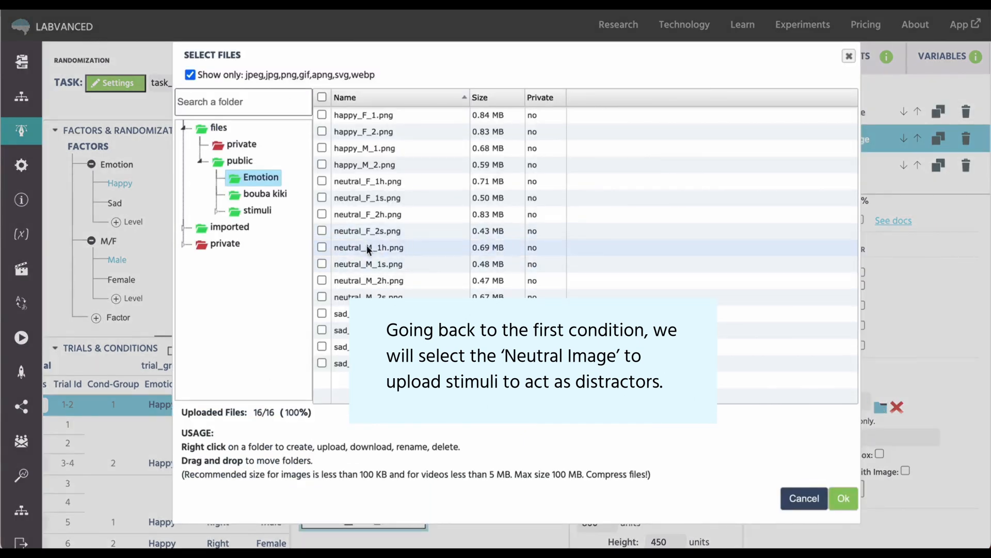
left_click(321, 247)
left_click(321, 280)
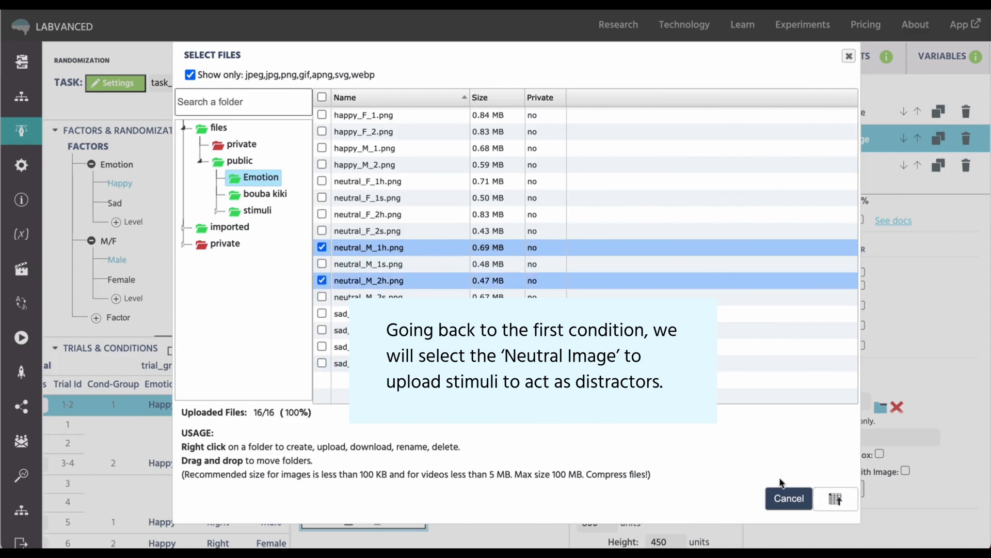
left_click(830, 497)
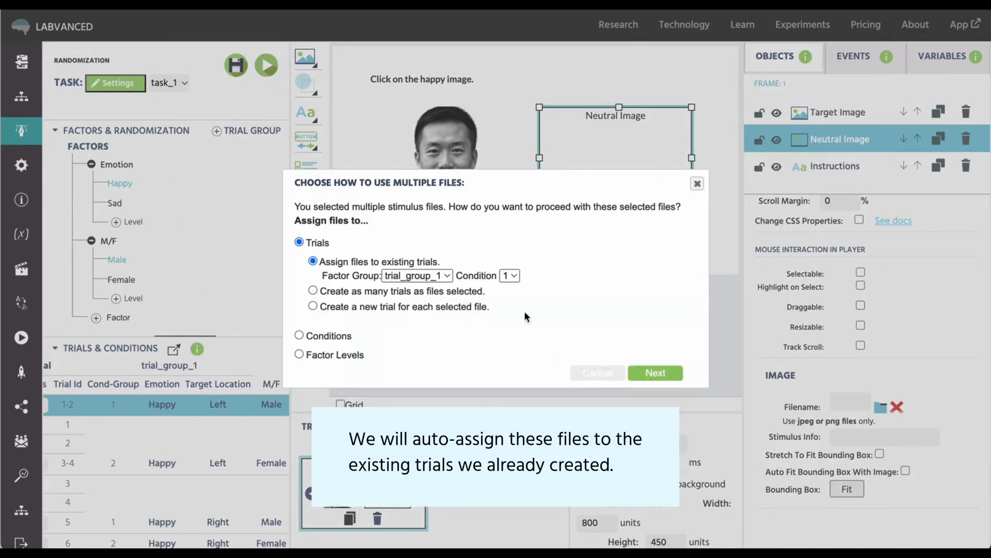
Auto-assign the two neutral male images to the existing trials of condition 1 in trial_group_1
left_click(652, 372)
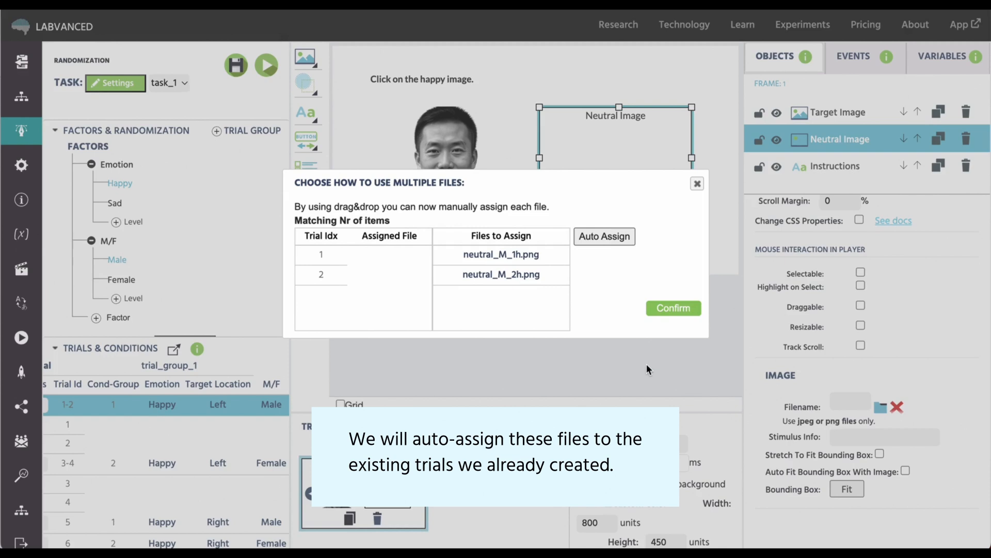
left_click(605, 236)
left_click(673, 309)
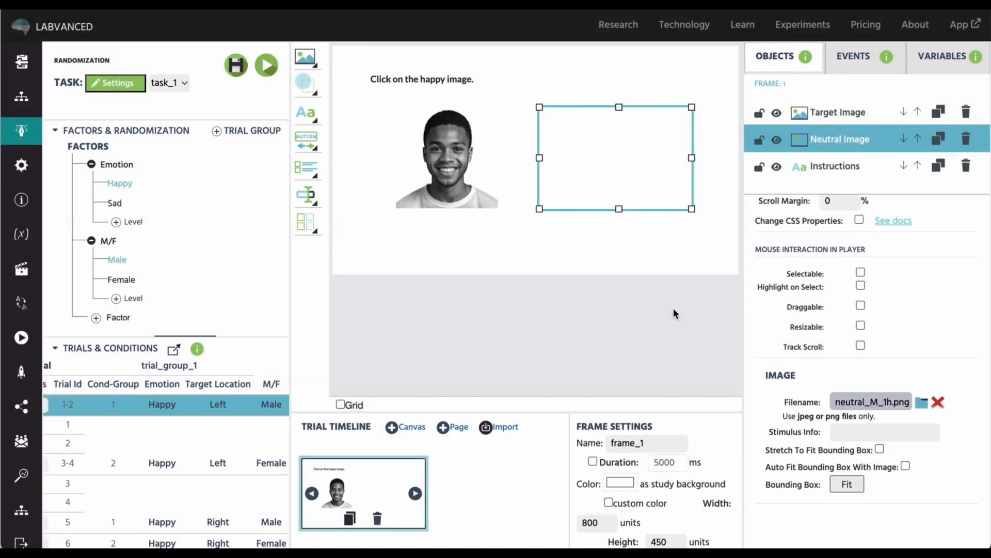
Check the target and neutral image pairs of trials 1 and 2 under condition 1
left_click(80, 425)
scroll(79, 443, "left", 3)
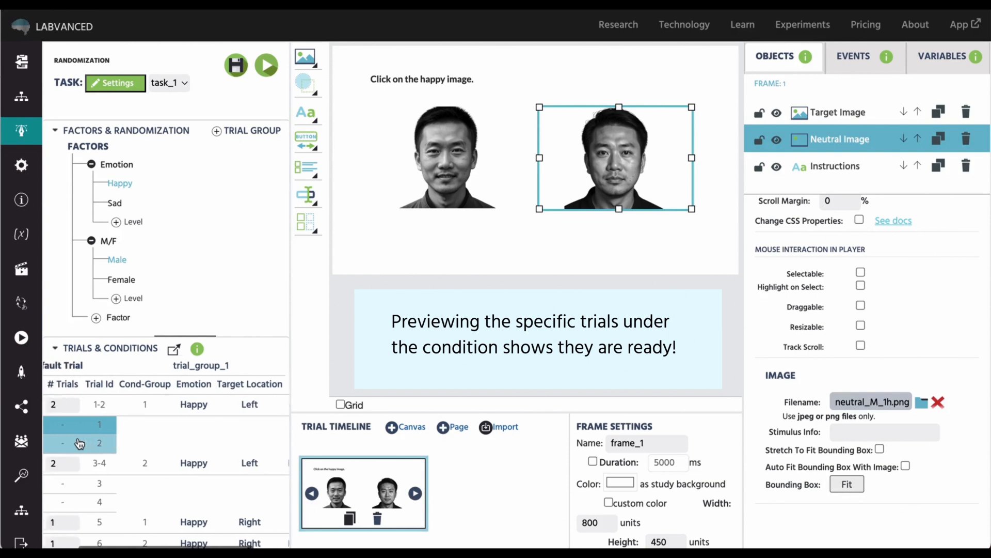
left_click(79, 444)
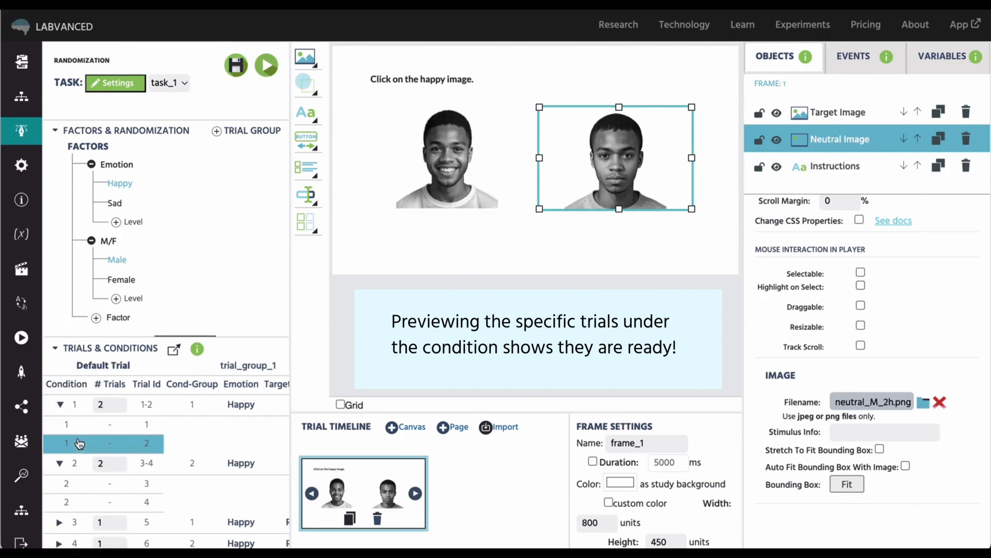
left_click(81, 425)
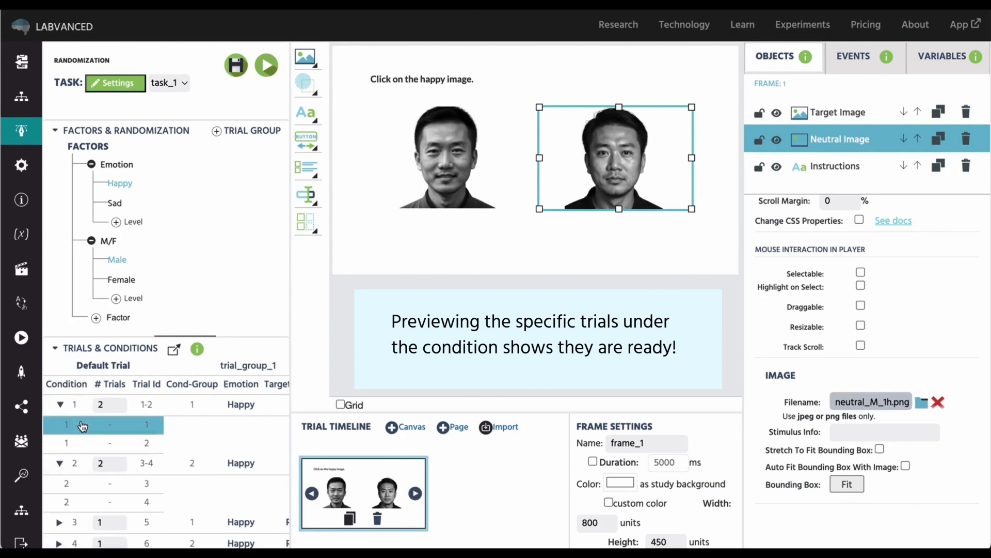
left_click(77, 443)
For condition 2 (Happy, Left, Female), choose neutral_F_1h.png and neutral_F_2h.png as the Neutral Image files
scroll(132, 497, "right", 1)
scroll(132, 496, "right", 1)
left_click(114, 482)
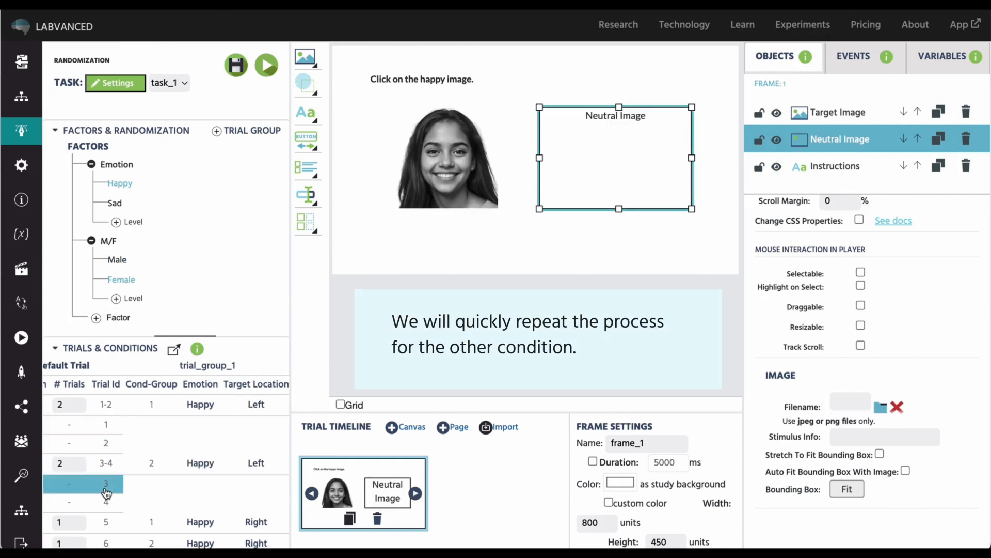
left_click(207, 463)
scroll(209, 465, "right", 2)
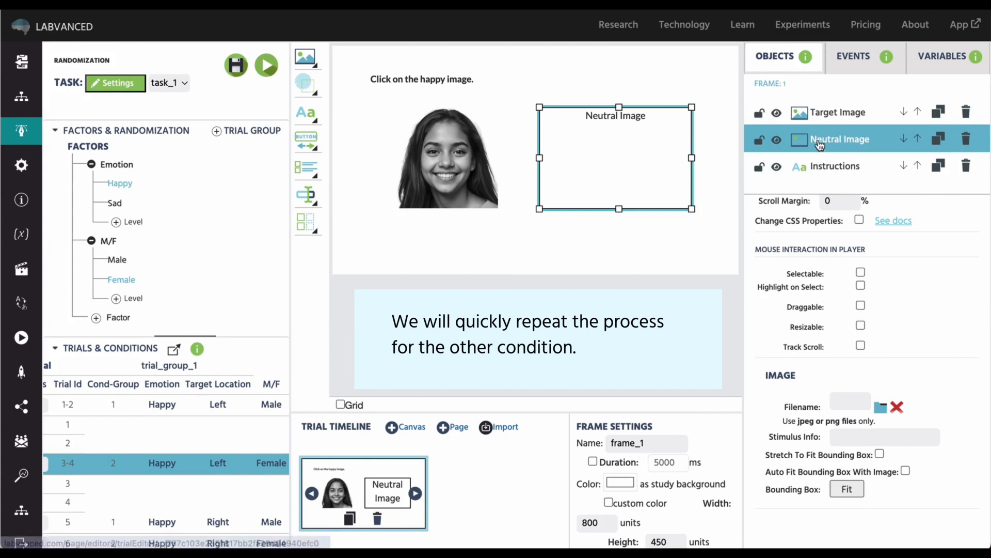
left_click(883, 408)
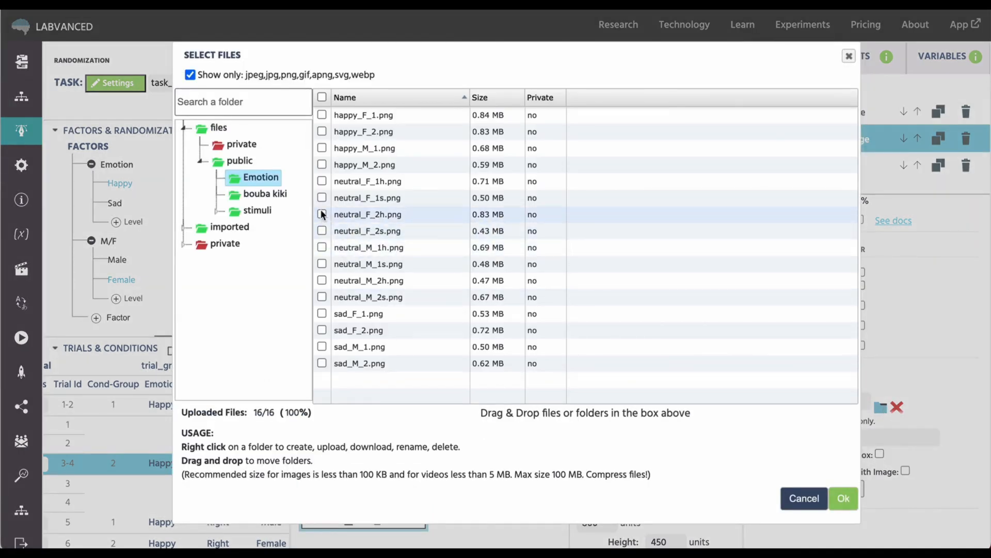
left_click(322, 181)
left_click(322, 214)
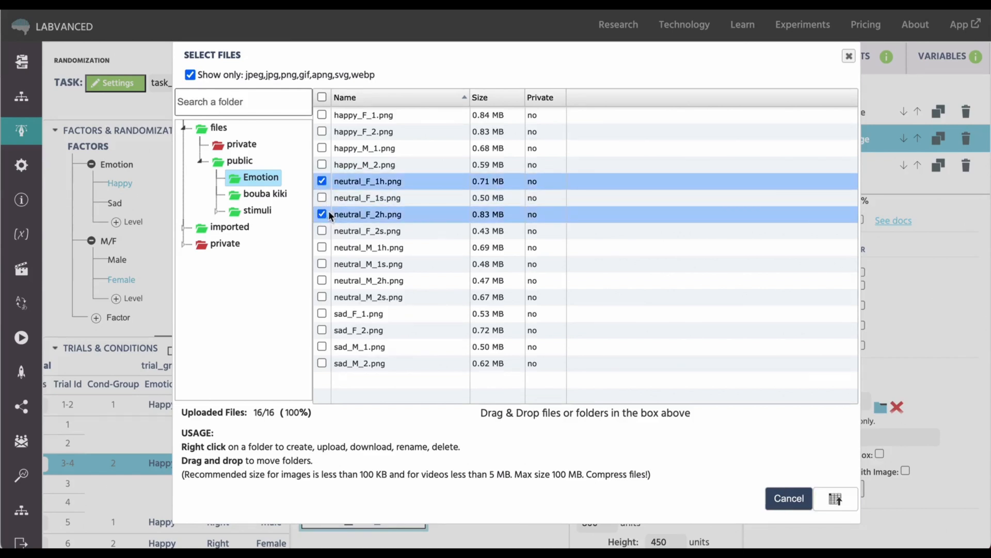
left_click(836, 499)
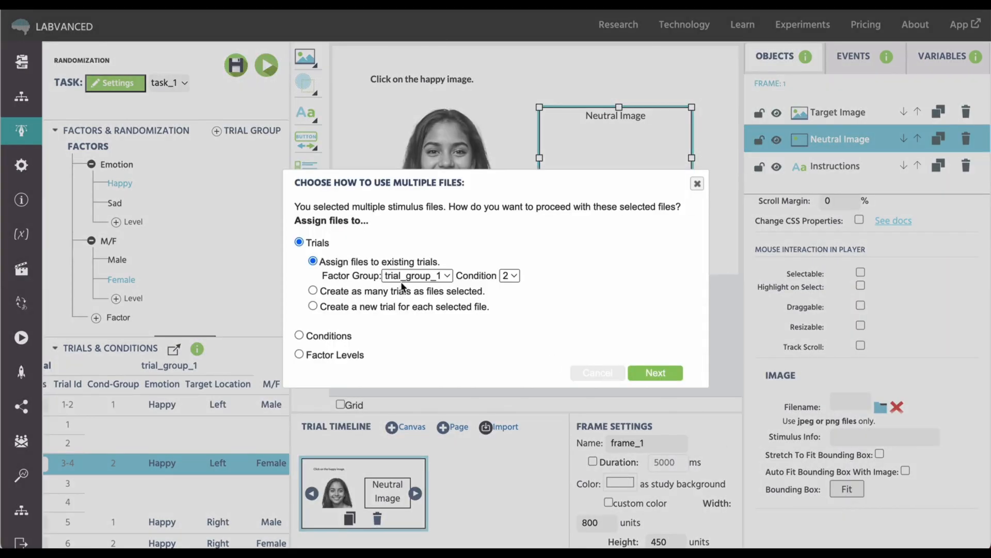
Match the two neutral female images to condition 2 by creating as many trials as files selected, and auto-assign them
left_click(313, 292)
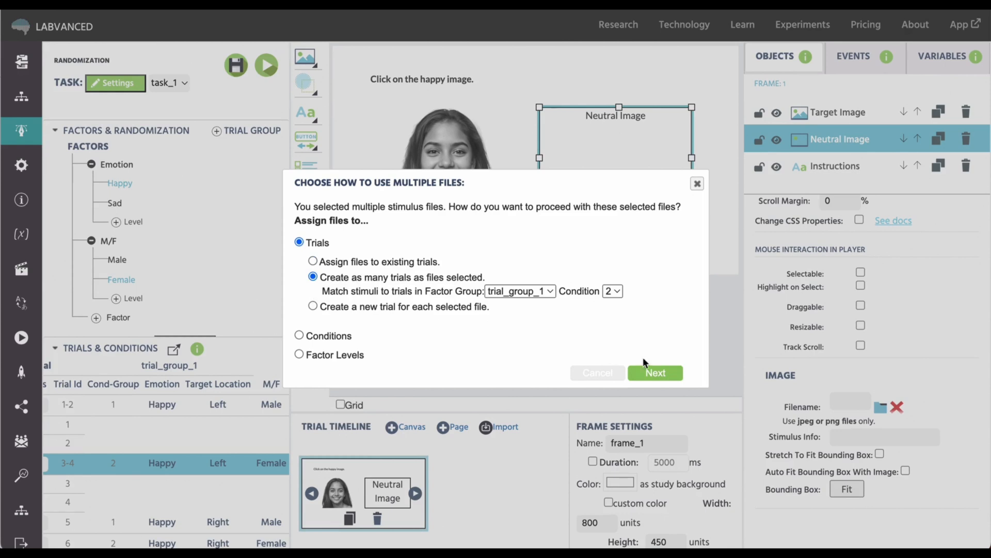
left_click(653, 375)
left_click(604, 236)
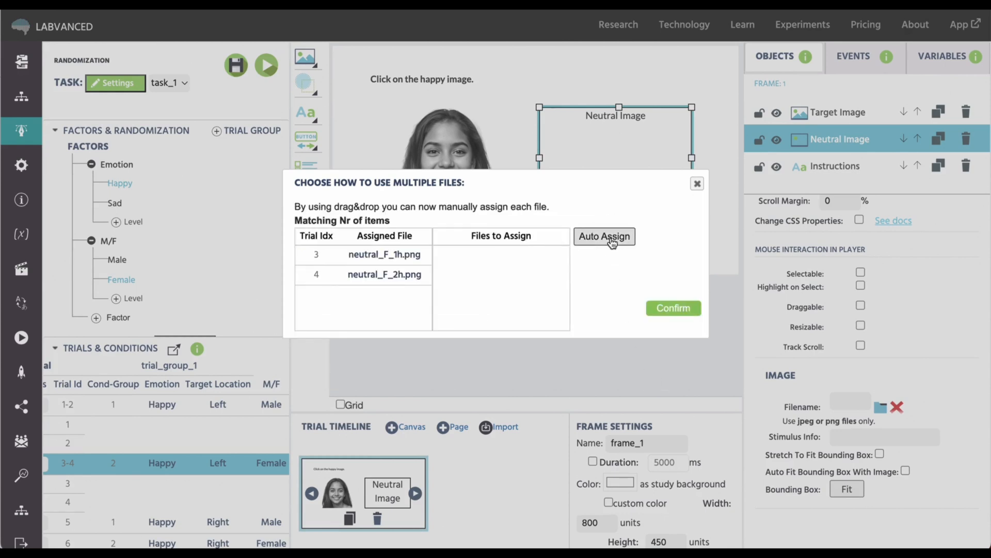
left_click(673, 308)
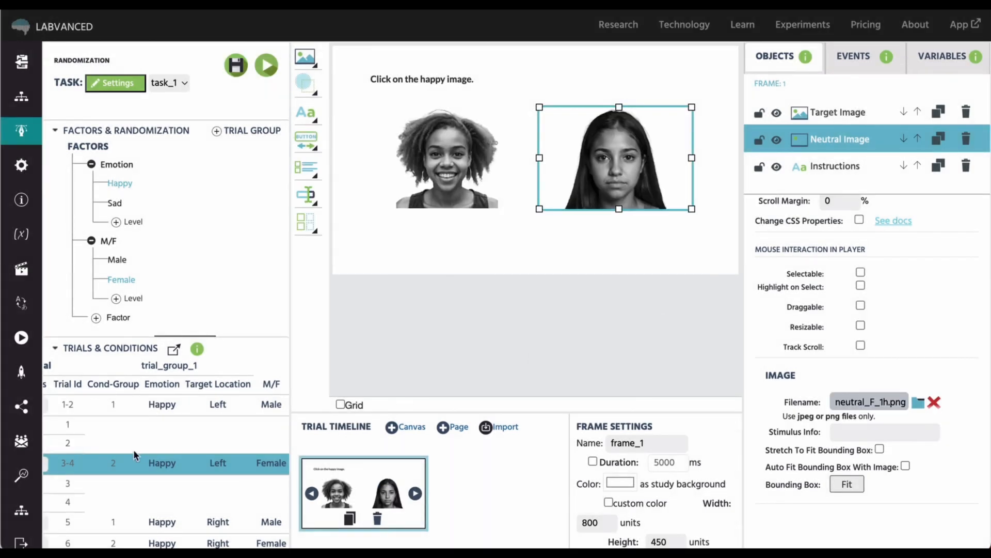
Check the target and neutral image pairs of trials 3 and 4 under condition 2
scroll(76, 490, "left", 2)
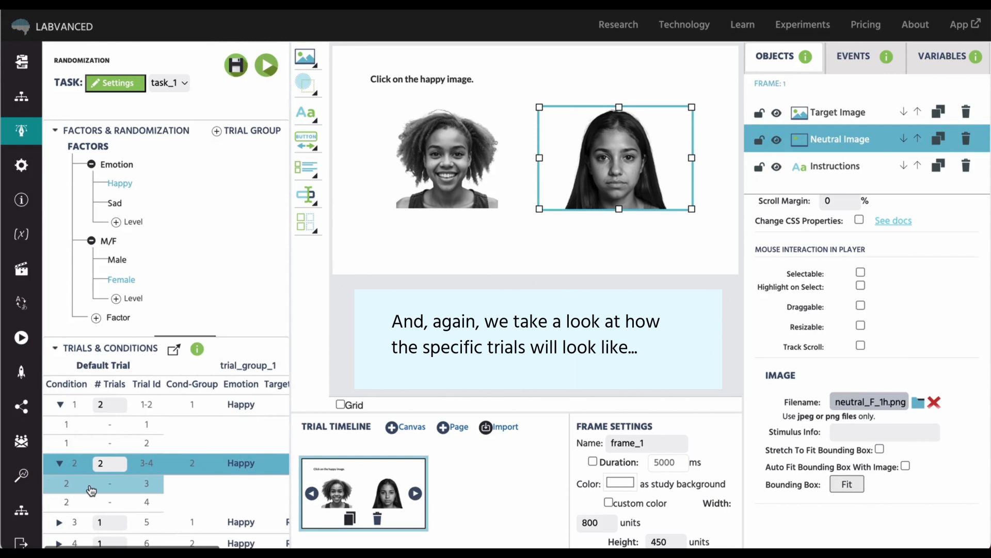
left_click(91, 490)
left_click(93, 501)
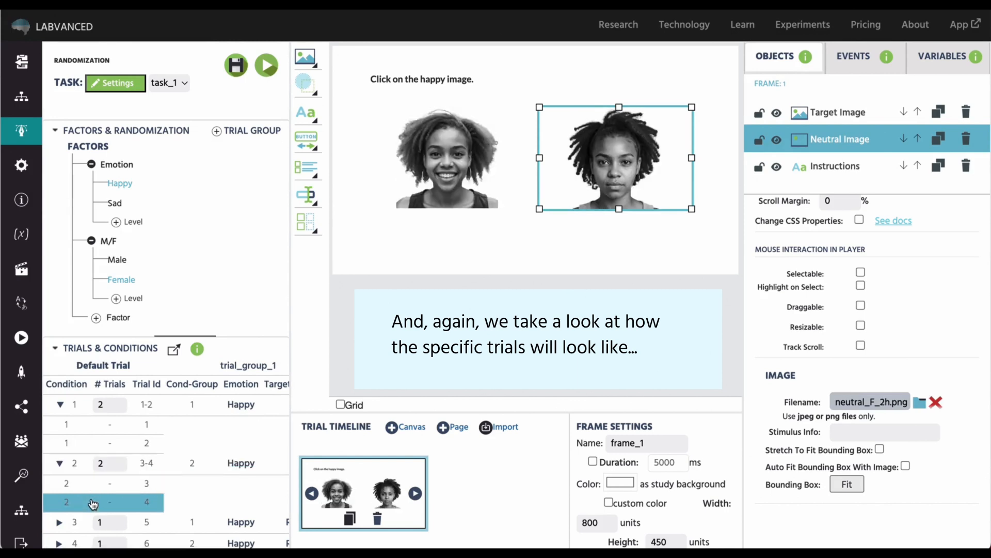
scroll(92, 501, "right", 3)
scroll(88, 501, "left", 3)
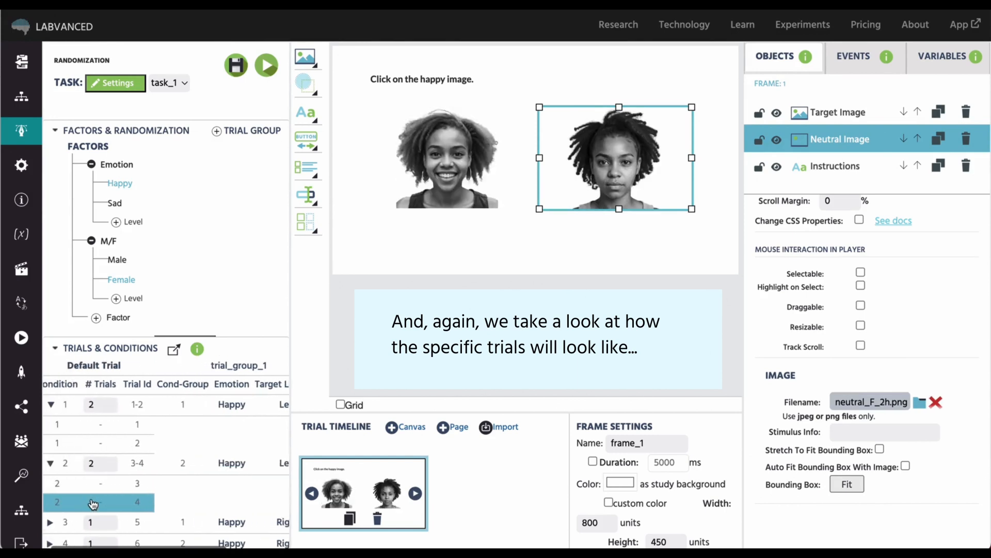
left_click(239, 470)
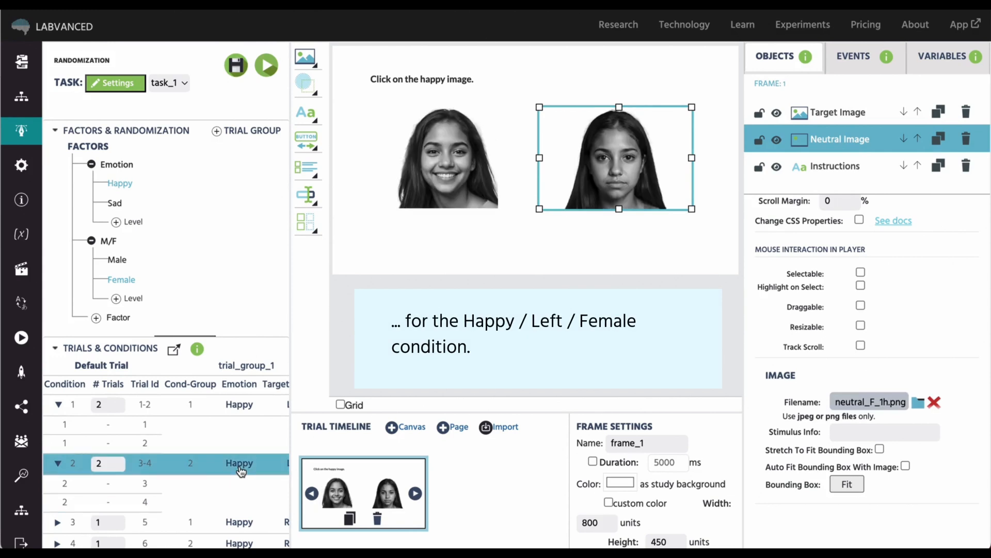
scroll(240, 471, "right", 3)
scroll(230, 496, "left", 3)
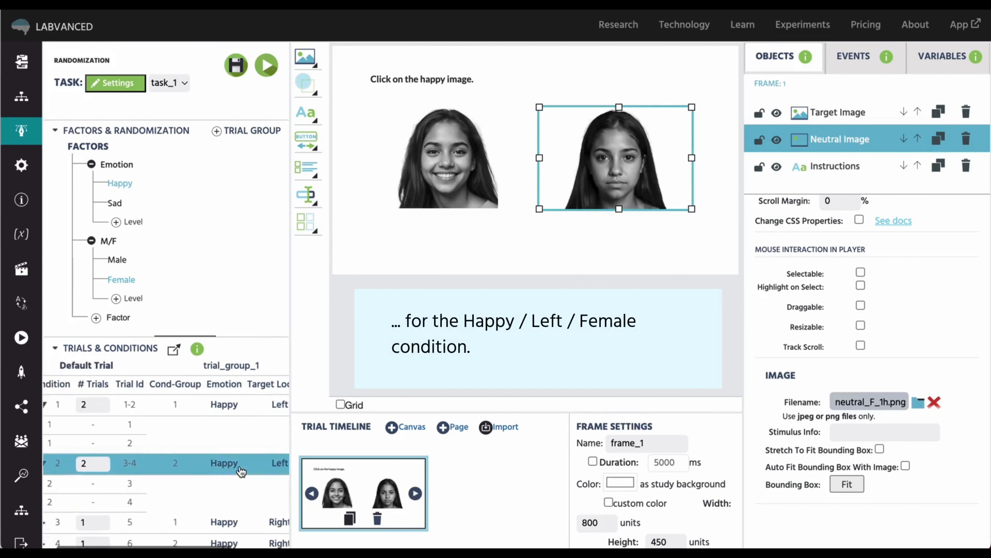
For condition 7 (Sad, Right, Male), choose sad_M_1.png and sad_M_2.png as the Target Image files
scroll(225, 501, "down", 3)
scroll(225, 501, "right", 3)
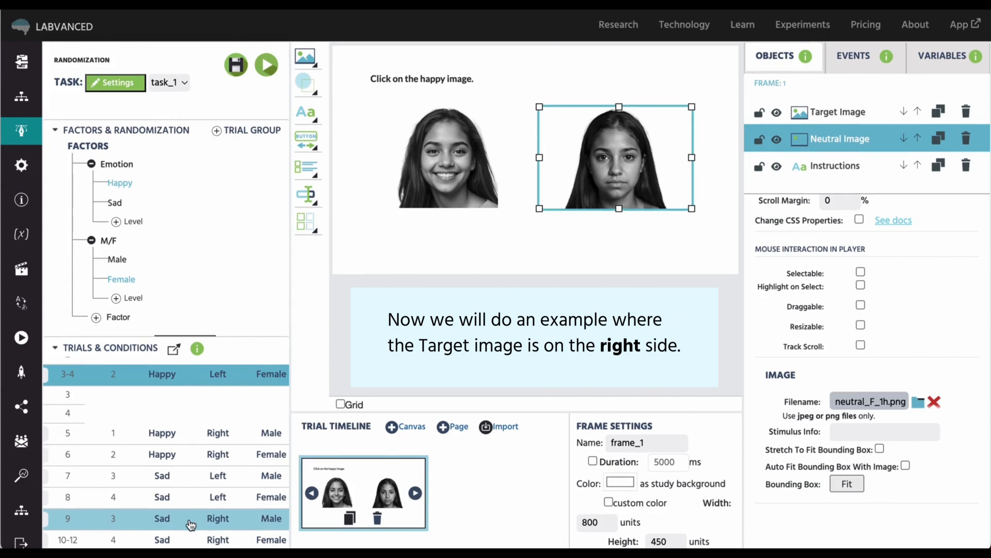
left_click(170, 524)
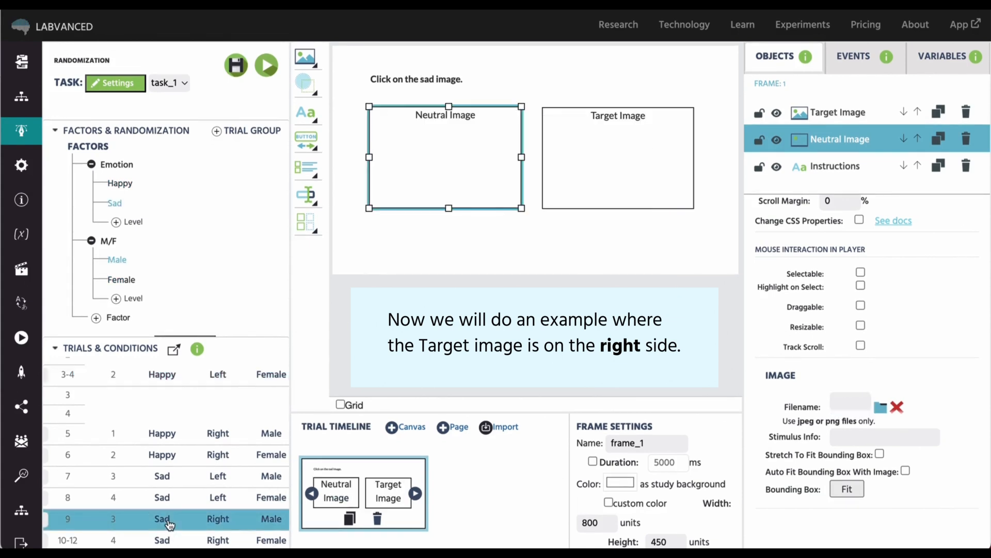
scroll(170, 524, "left", 2)
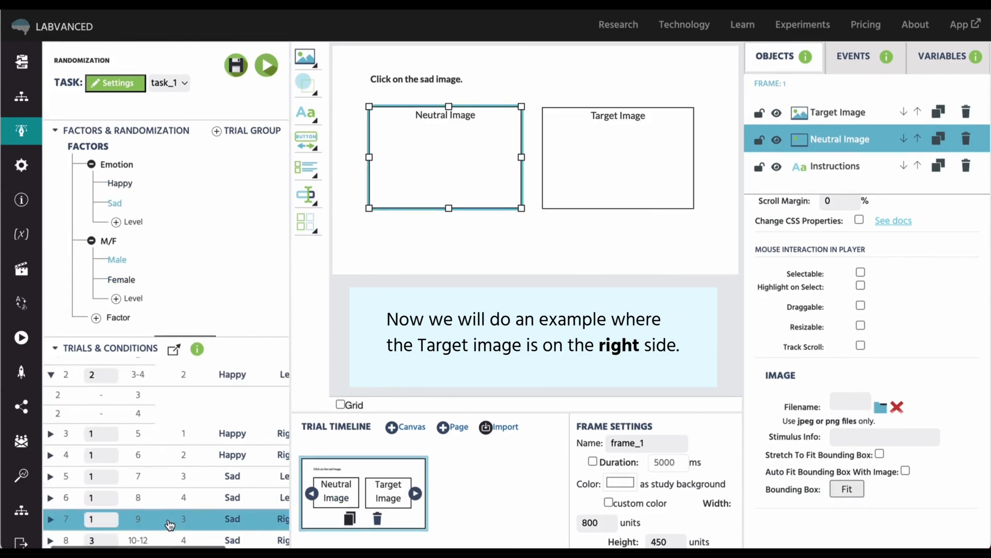
scroll(170, 525, "right", 1)
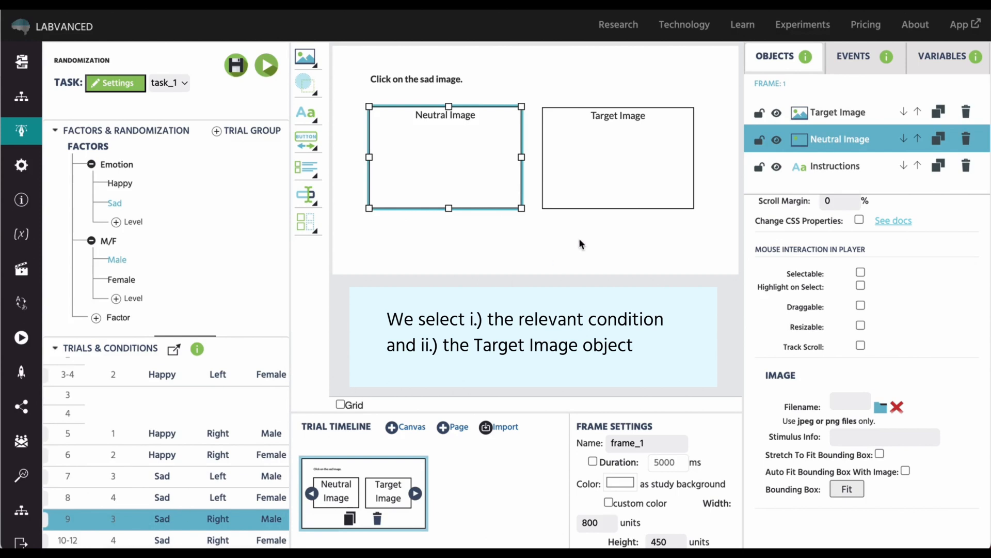
left_click(845, 117)
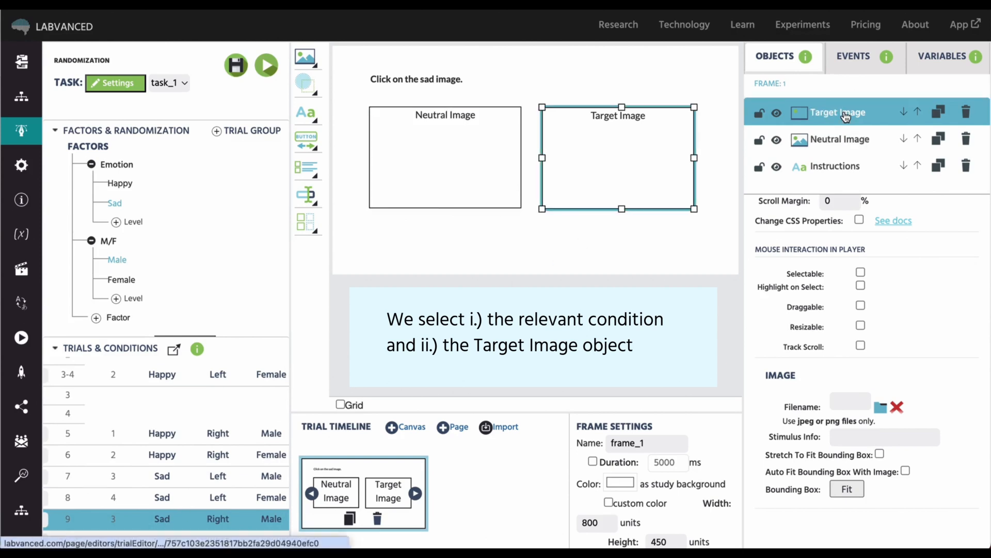
left_click(881, 407)
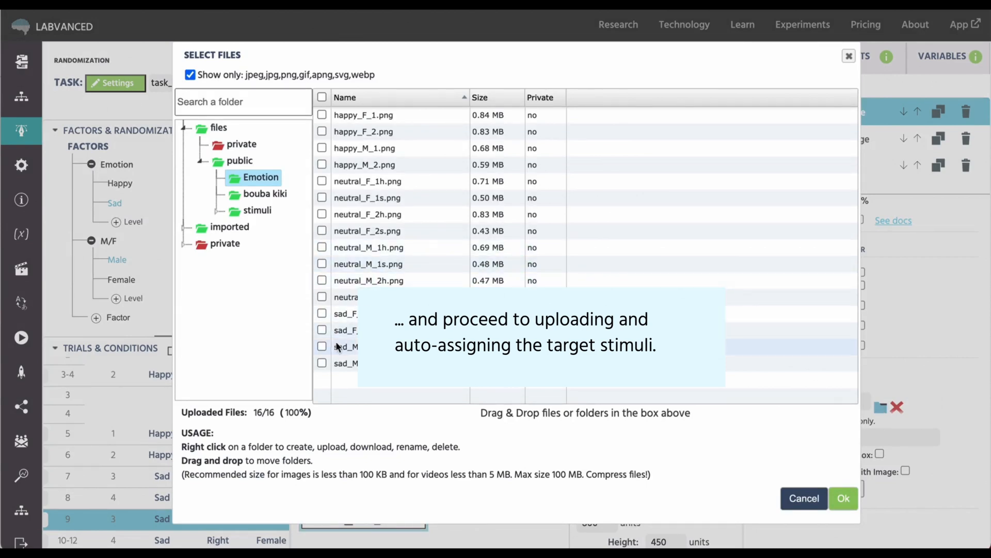
left_click(321, 347)
left_click(322, 363)
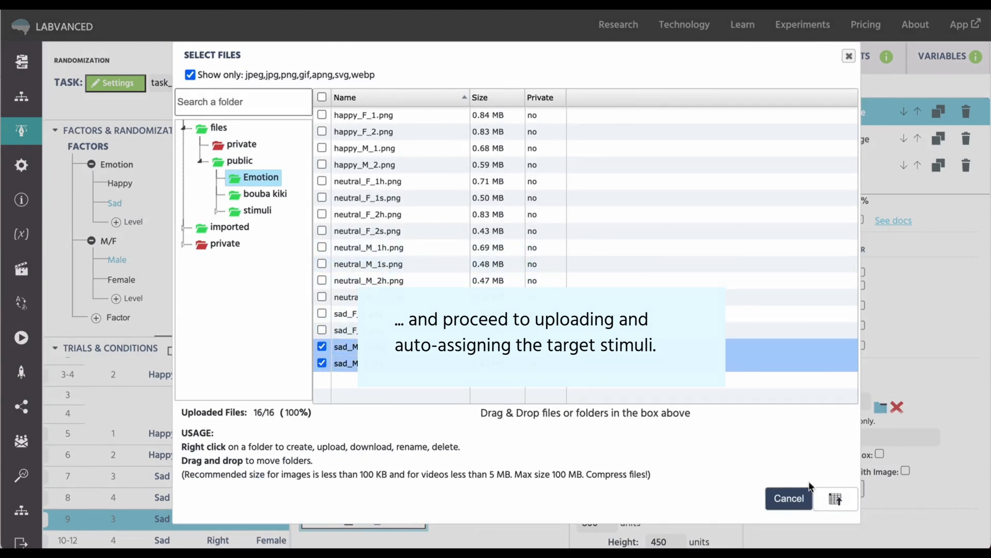
left_click(833, 497)
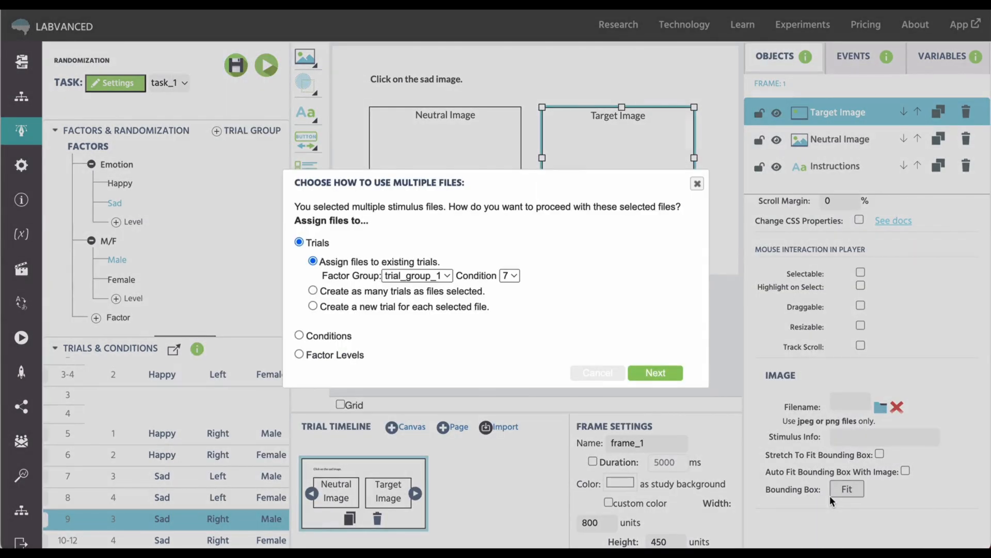
Create as many trials as files selected for condition 7 and auto-assign the two sad male images to them
left_click(314, 290)
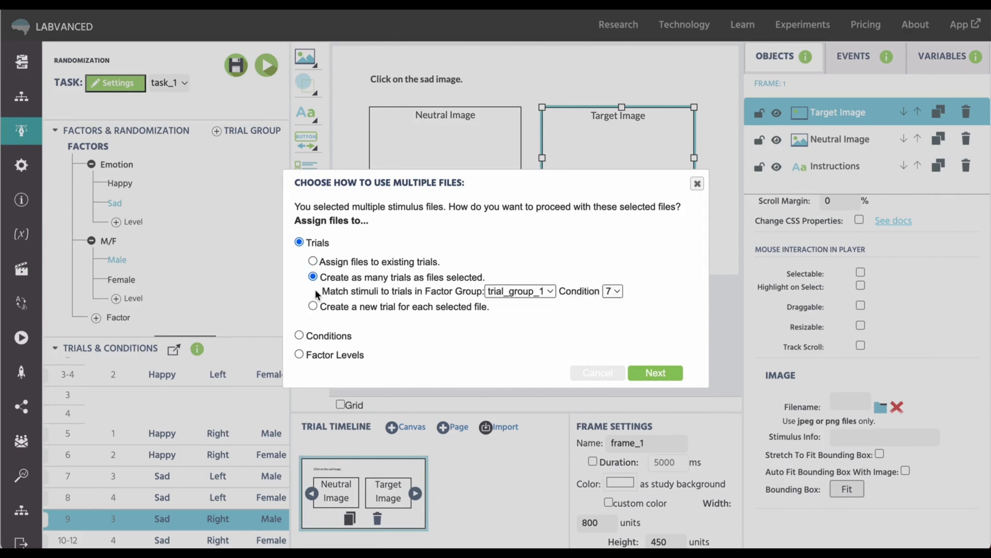
left_click(659, 378)
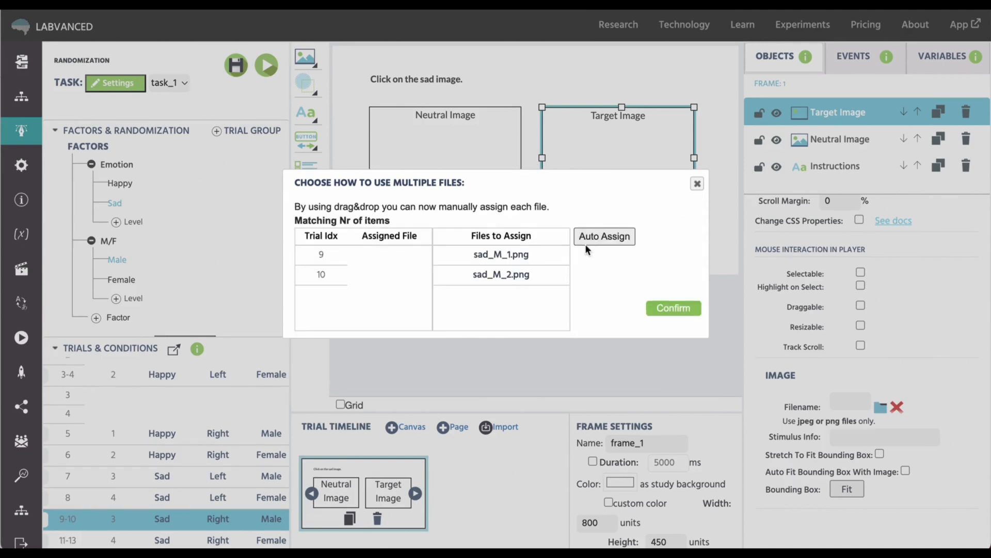
left_click(599, 238)
left_click(667, 310)
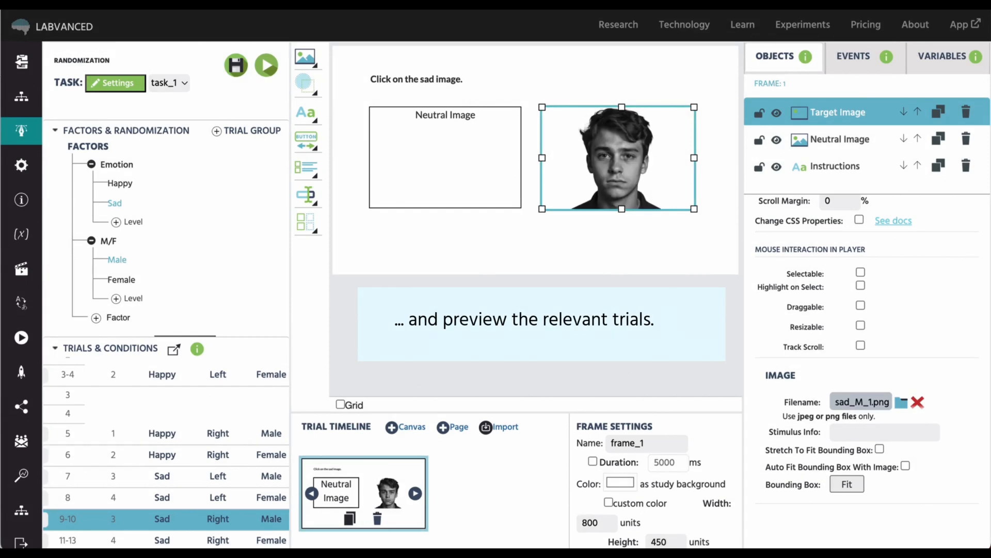
Expand the trials of condition 7 and preview the sad male target image in trial 10
scroll(116, 536, "left", 3)
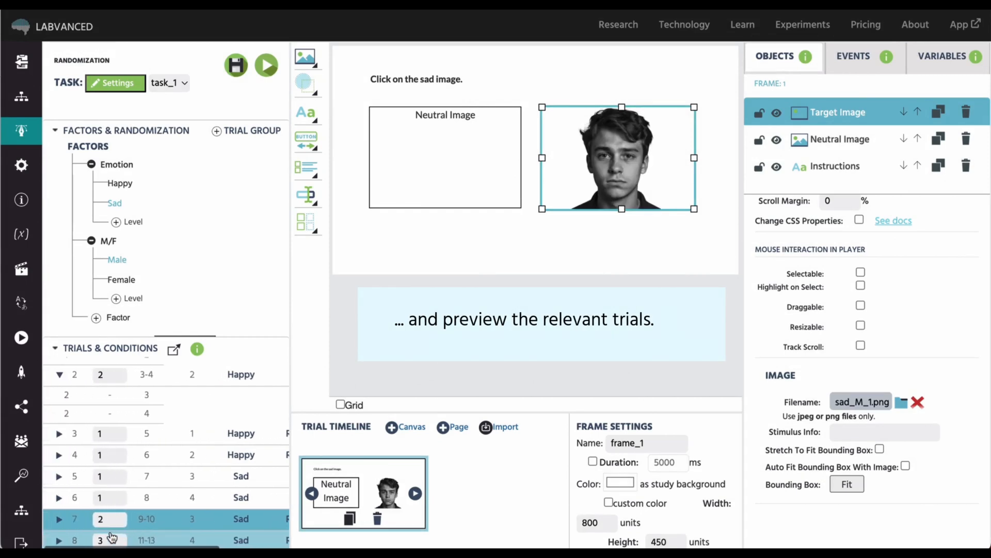
left_click(60, 519)
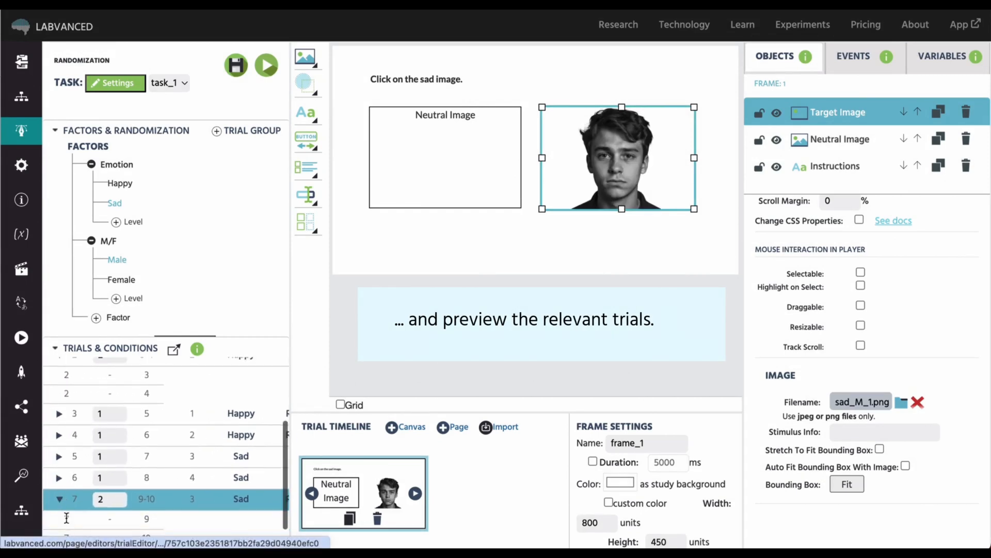
scroll(68, 523, "down", 2)
left_click(88, 523)
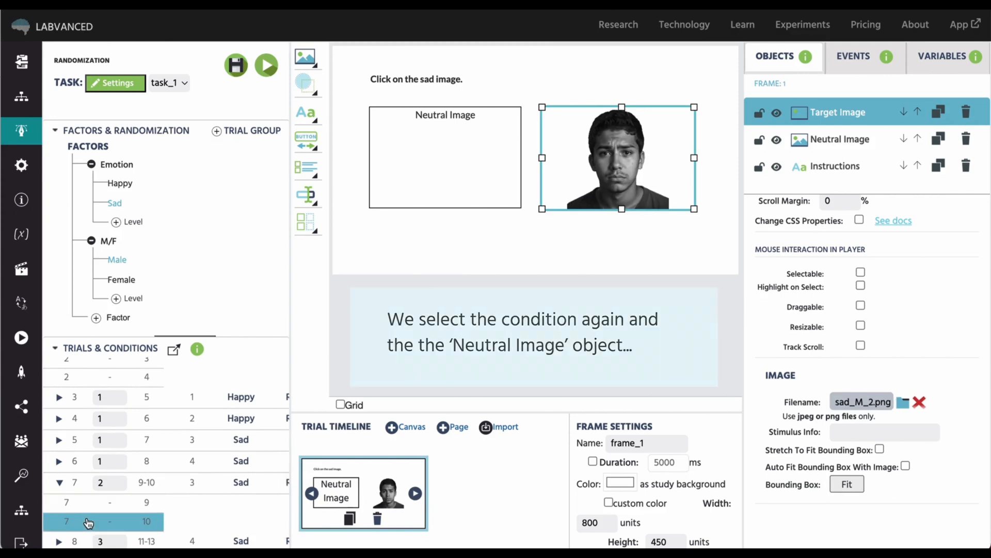
For condition 7 (Sad, Right, Male), choose neutral_M_1s.png and neutral_M_2s.png as the Neutral Image files
left_click(214, 481)
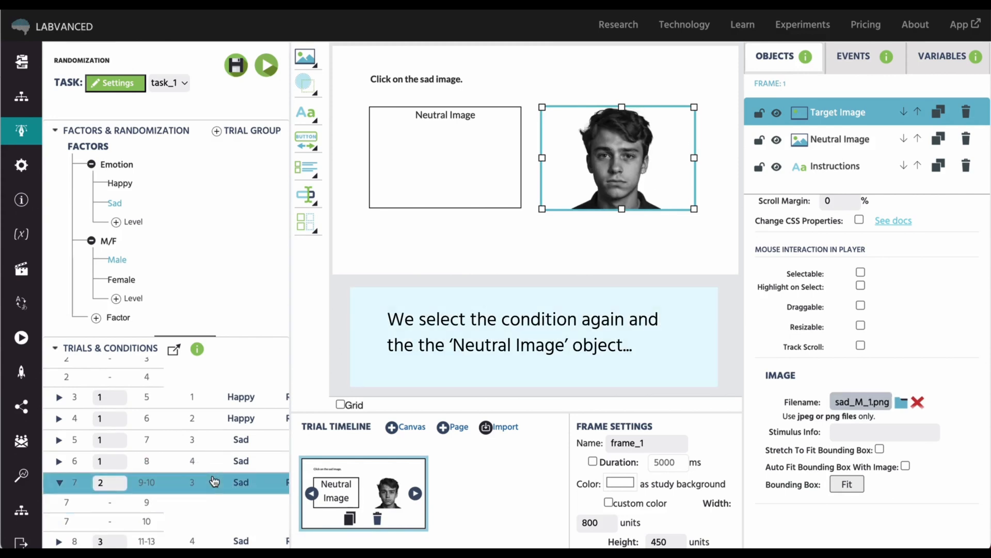
left_click(840, 139)
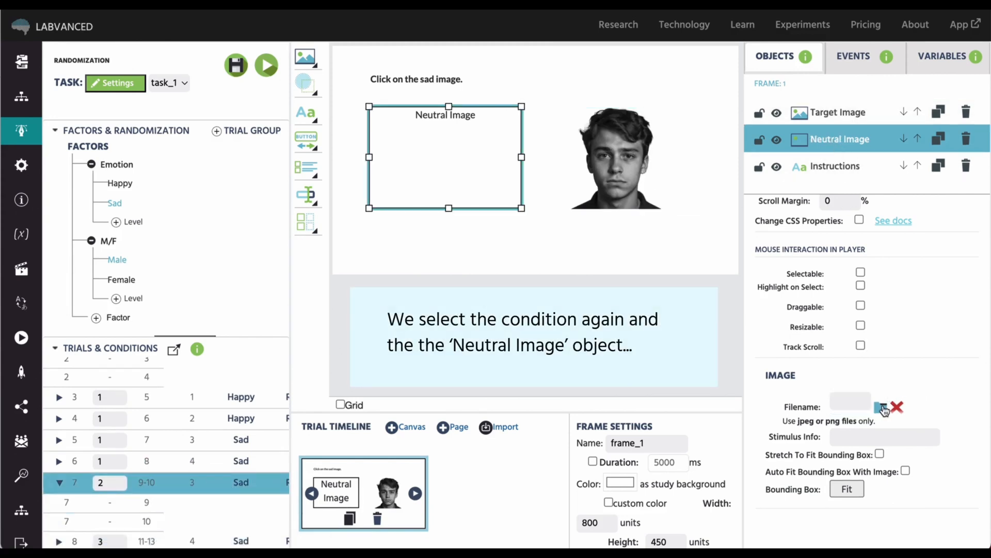
left_click(882, 407)
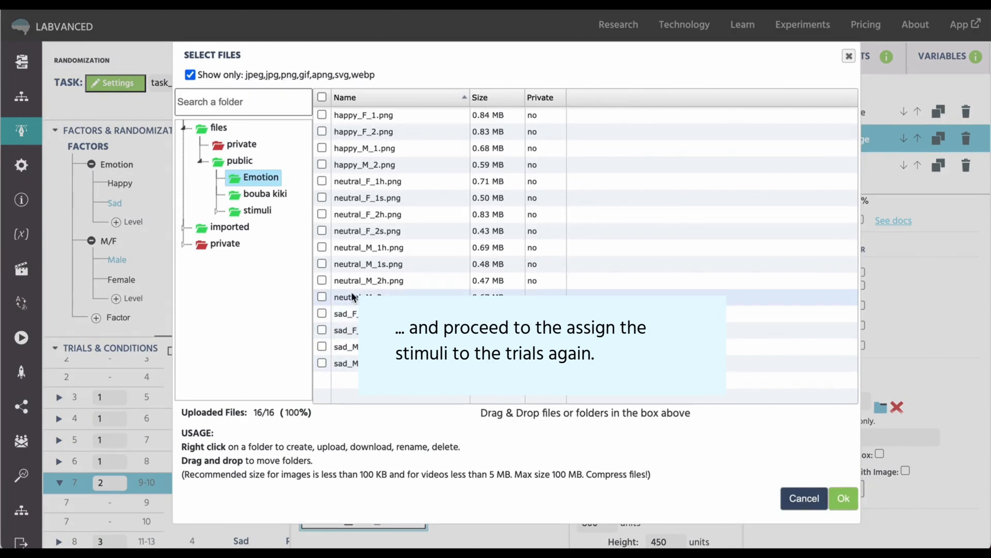
left_click(322, 264)
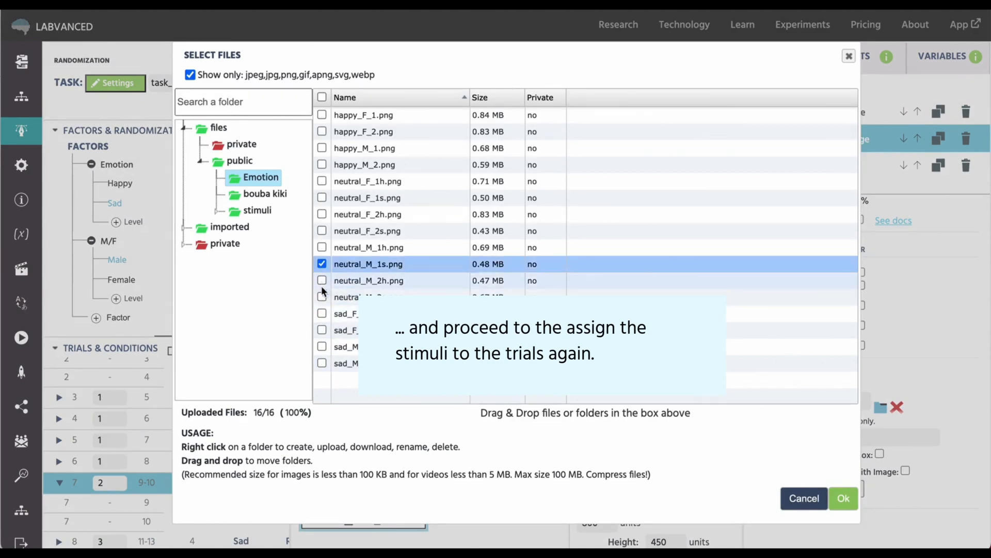
left_click(321, 297)
left_click(836, 500)
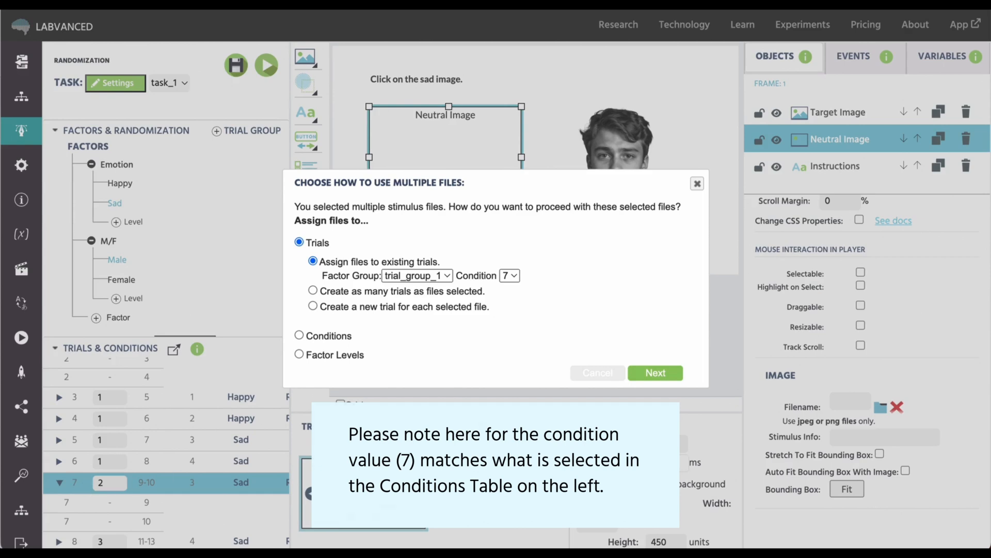
Auto-assign the two neutral male images to the existing trials of condition 7 and check the image pairs in trials 9 and 10
left_click(645, 372)
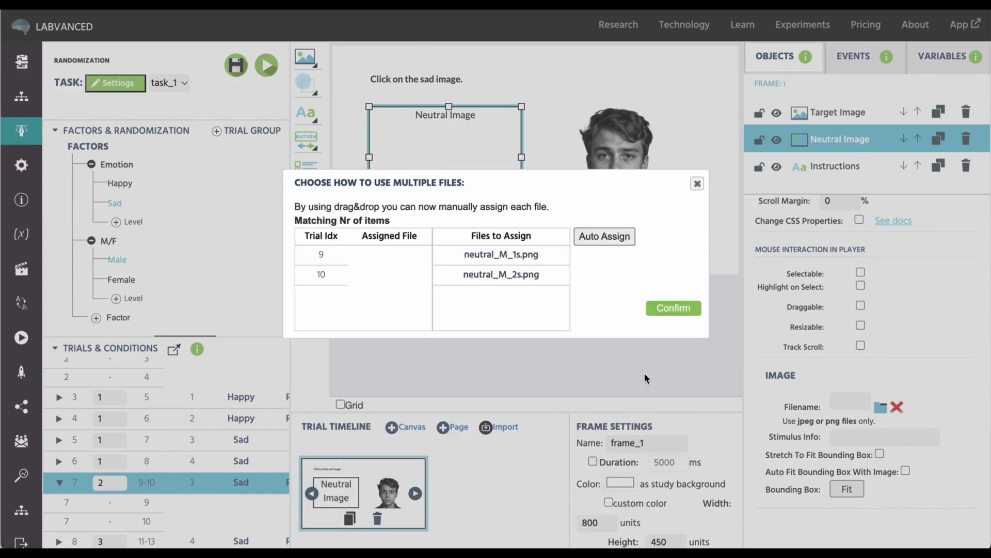
left_click(613, 250)
left_click(677, 312)
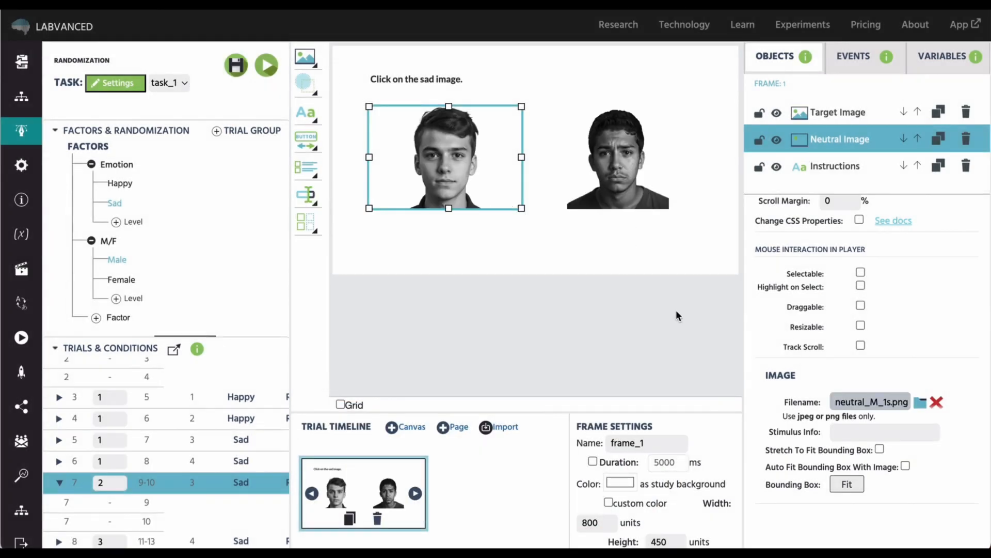
left_click(73, 501)
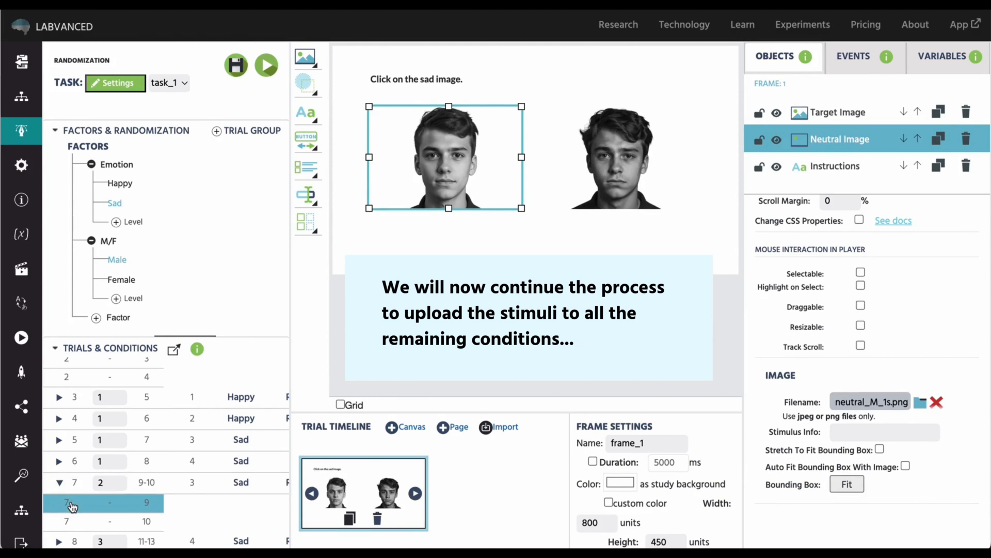
left_click(74, 525)
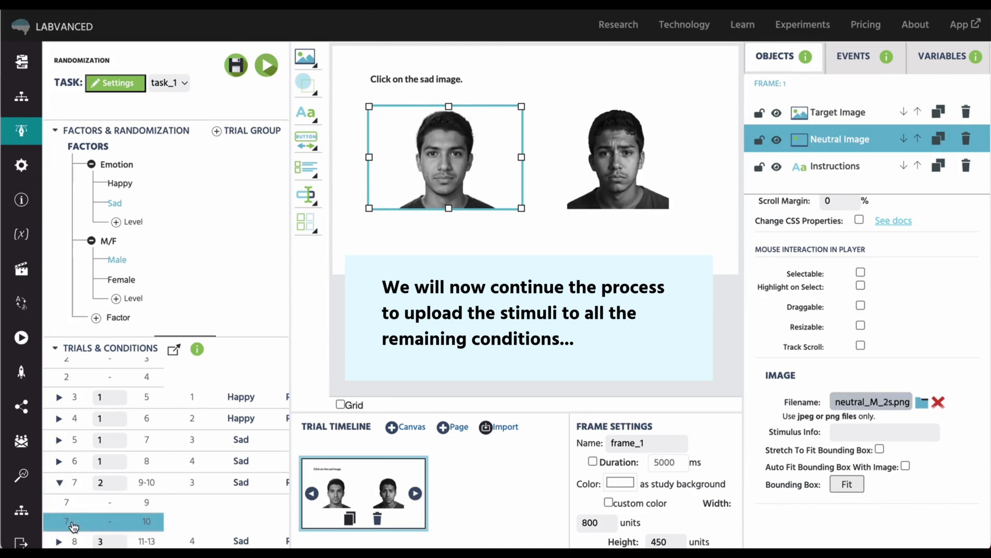